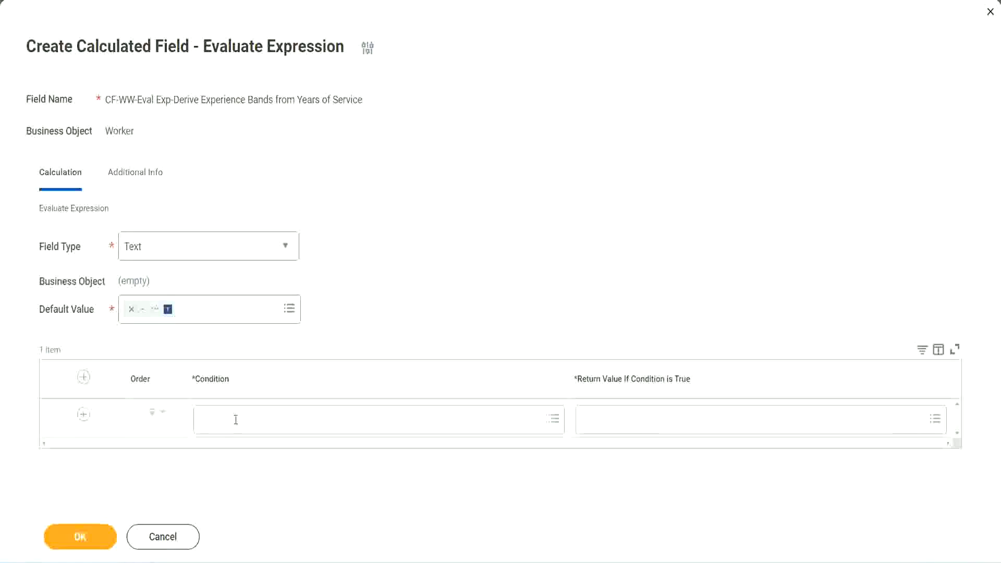
Step: Switch to the Notepad++ notes and copy the Field 1 name, CF-WW-TF-Length of Service between 0 and 7 years
left_click(235, 420)
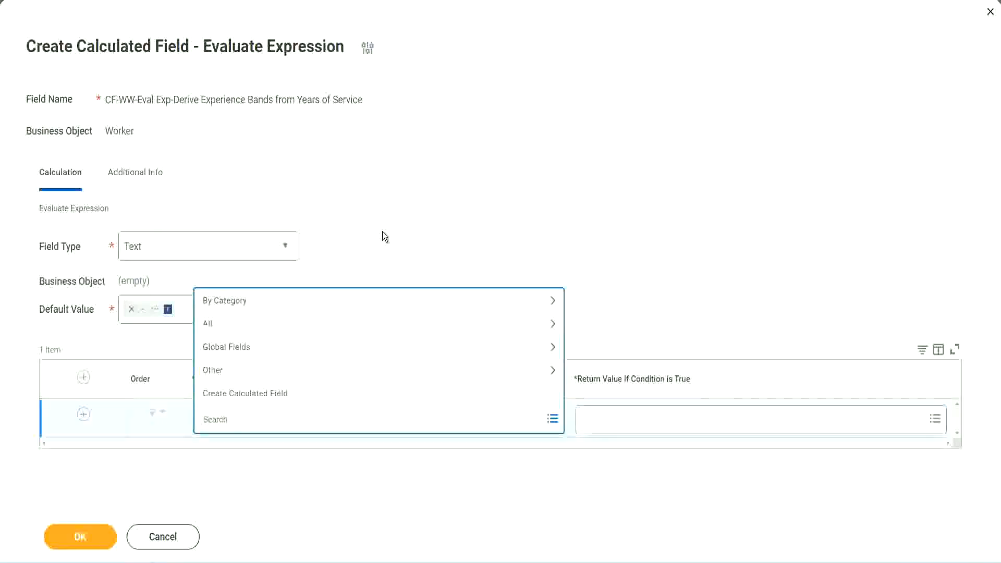
key("Escape")
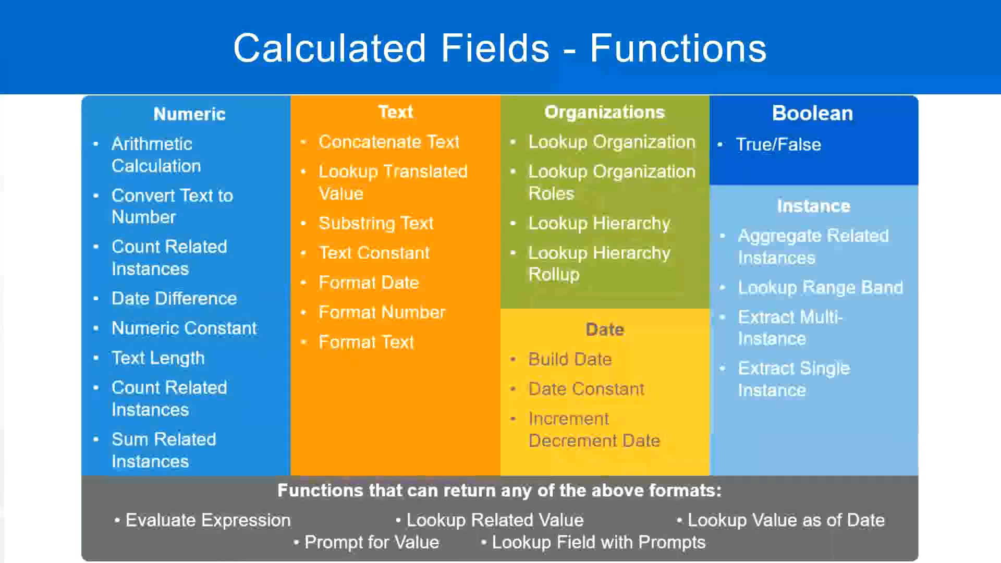
key("alt+Tab")
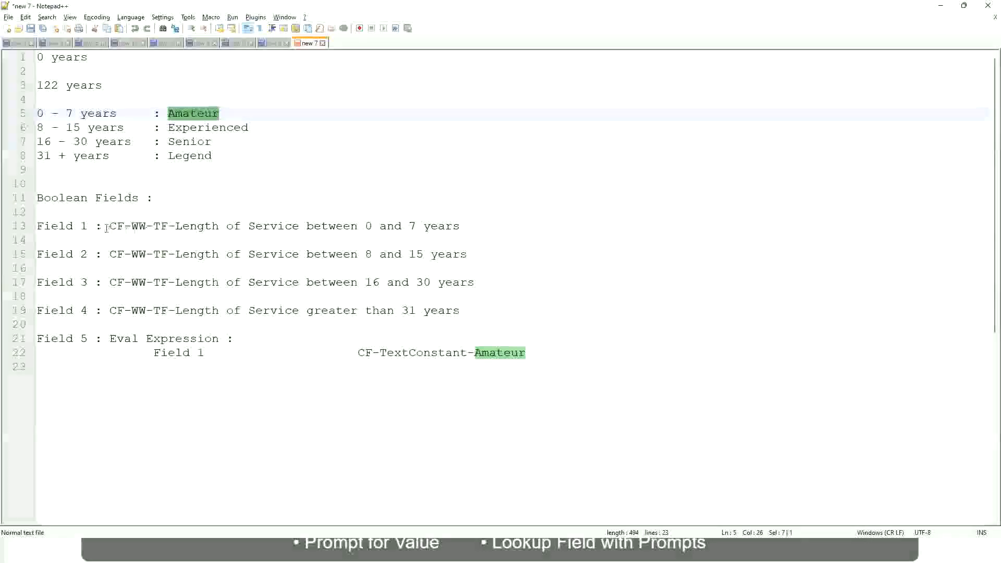
left_click_drag(111, 226, 461, 230)
key("ctrl+c")
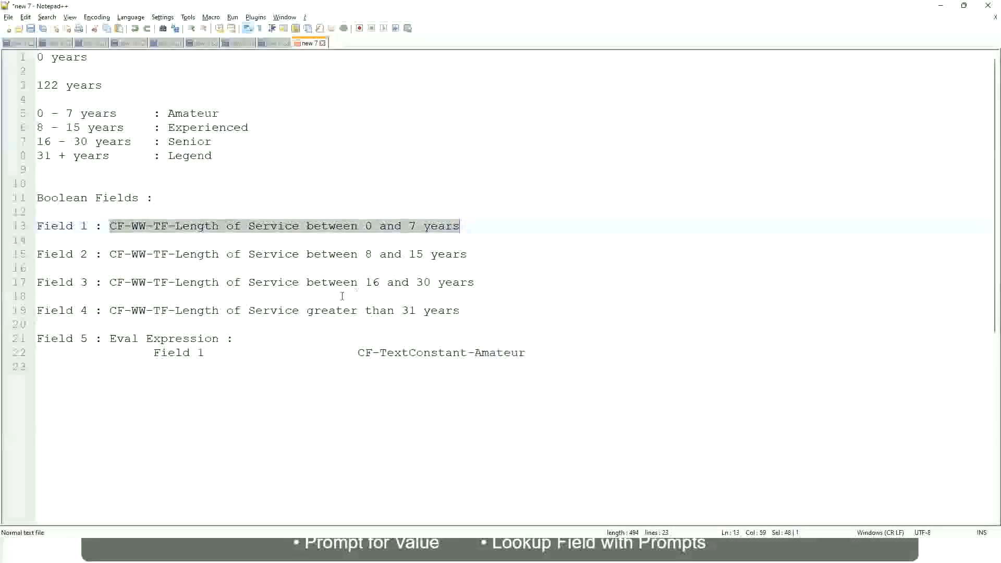
Step: Back in Workday, set the first row's condition to CF-WW-TF-Length of Service between 0 and 7 years
key("alt+Tab")
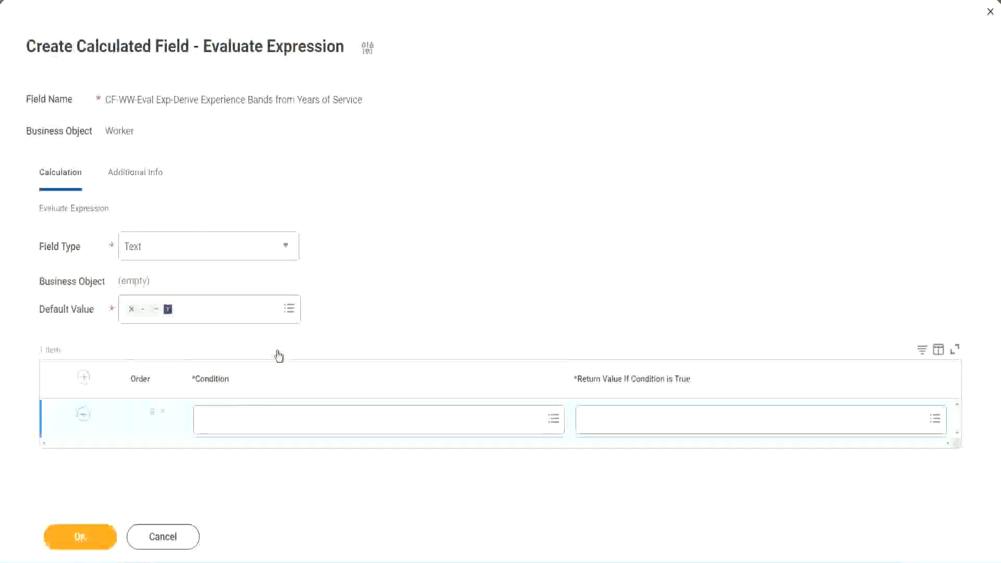
left_click(255, 423)
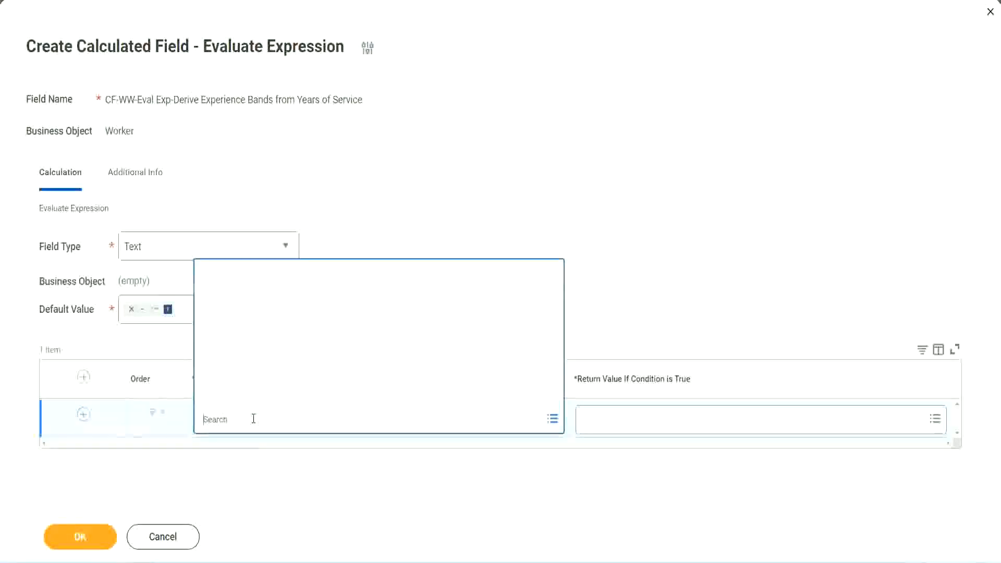
key("ctrl+v")
key("Return")
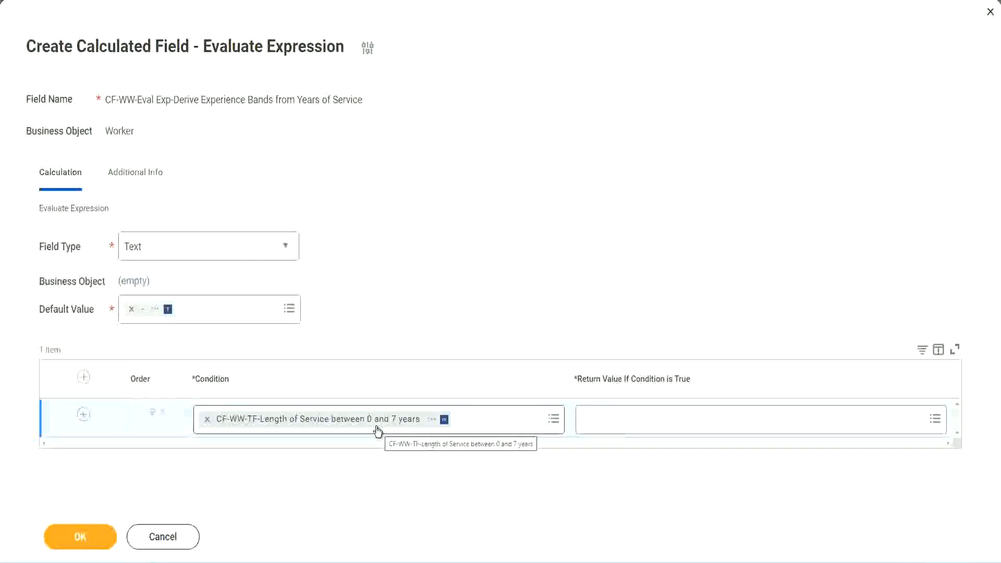
left_click(649, 425)
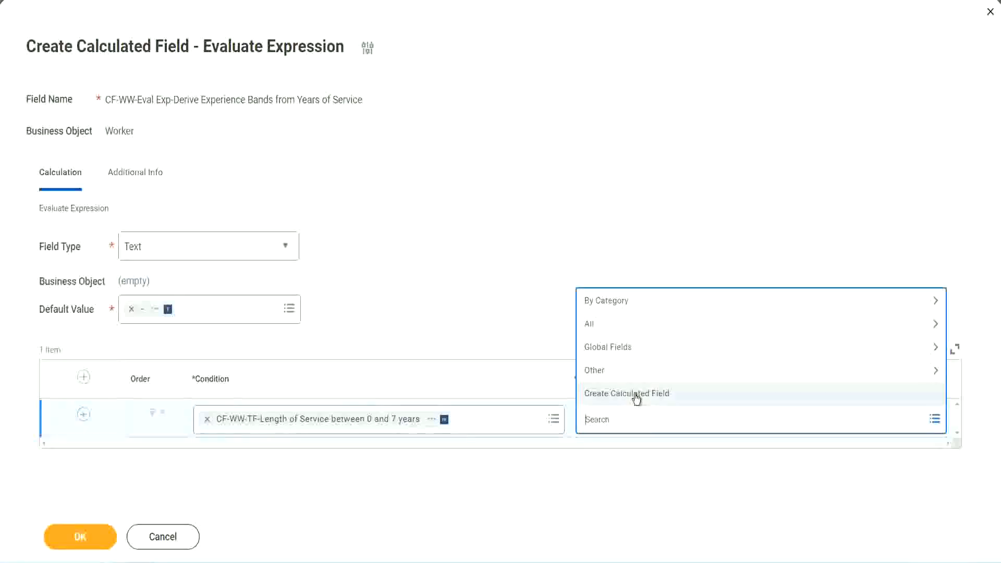
left_click(581, 260)
left_click(602, 426)
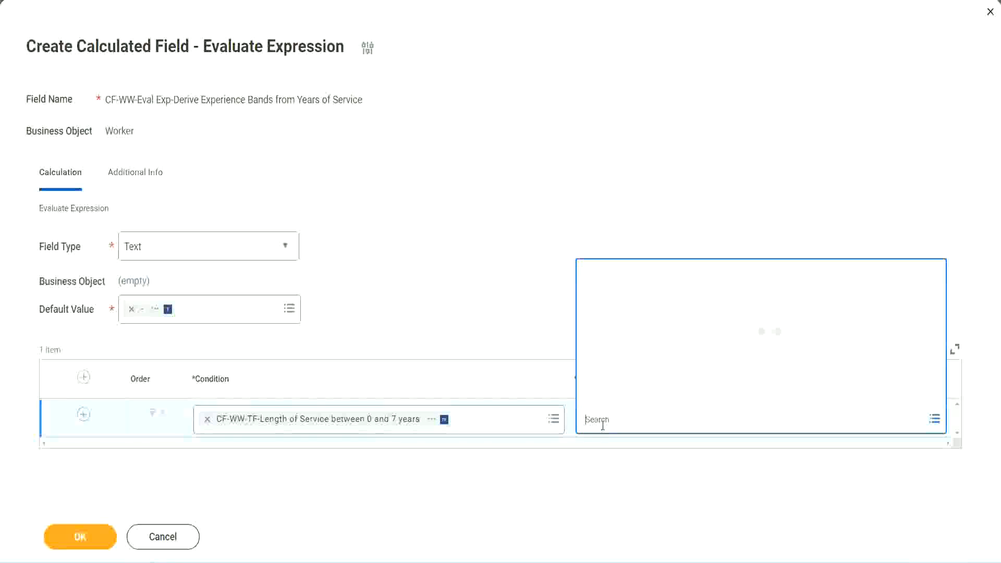
type("Amaterue")
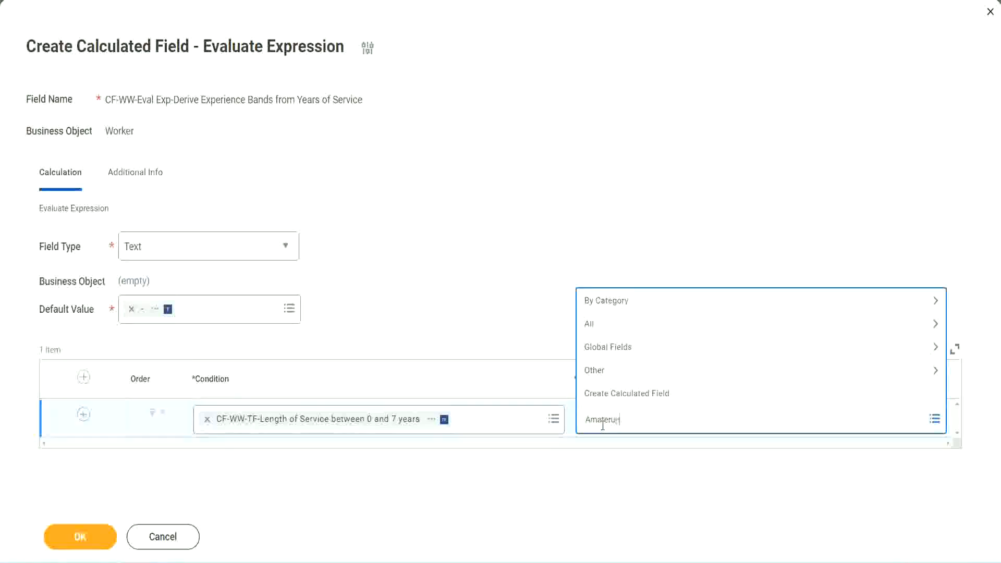
left_click(505, 302)
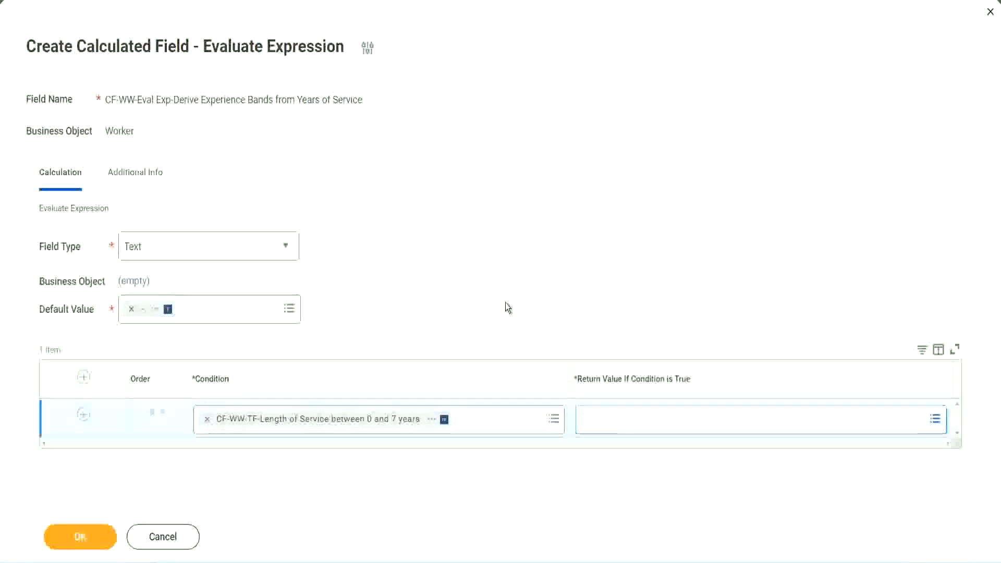
left_click(631, 429)
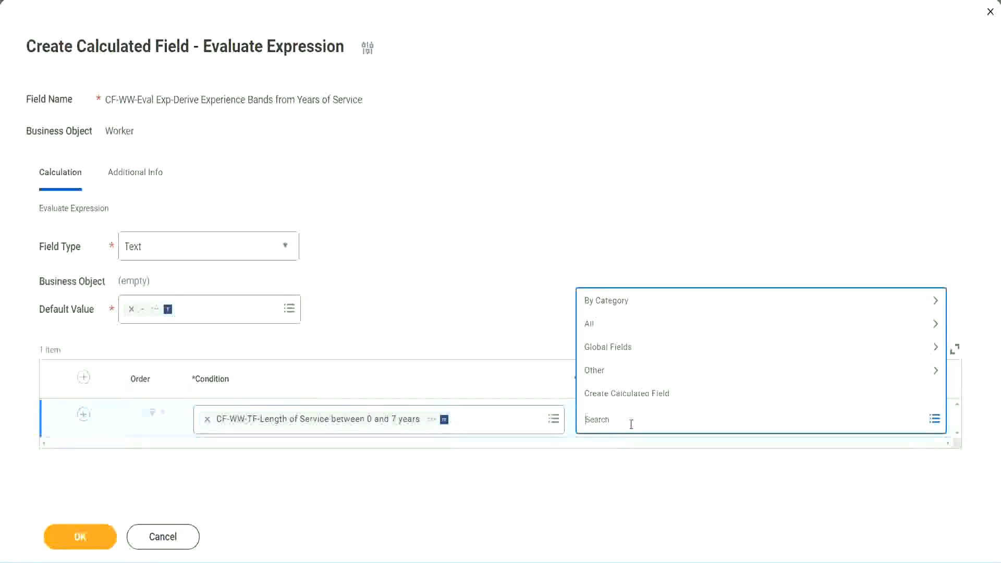
left_click(504, 307)
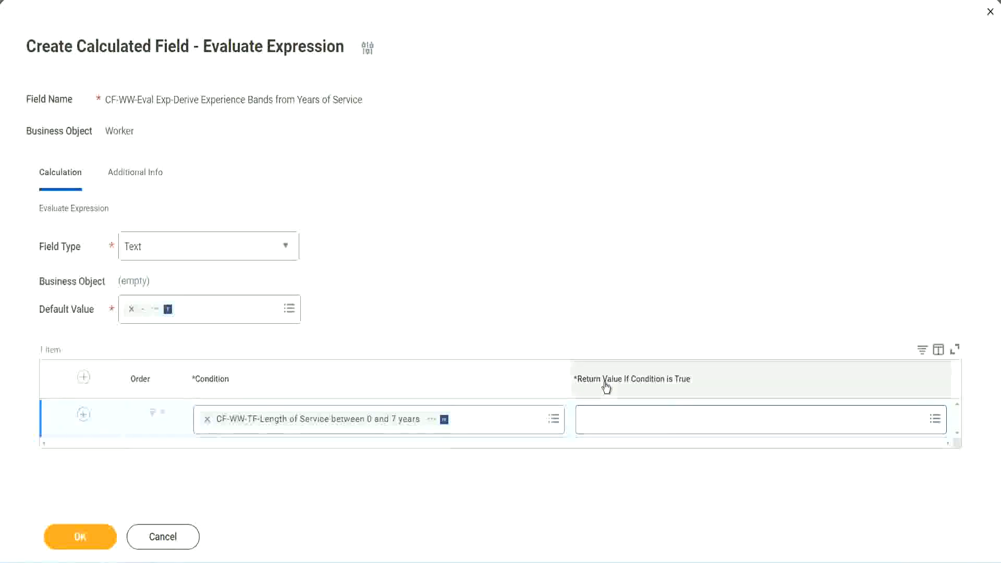
Step: Start a new calculated field for the first row's return value and name it CF-WW-TC-Amateur
left_click(649, 423)
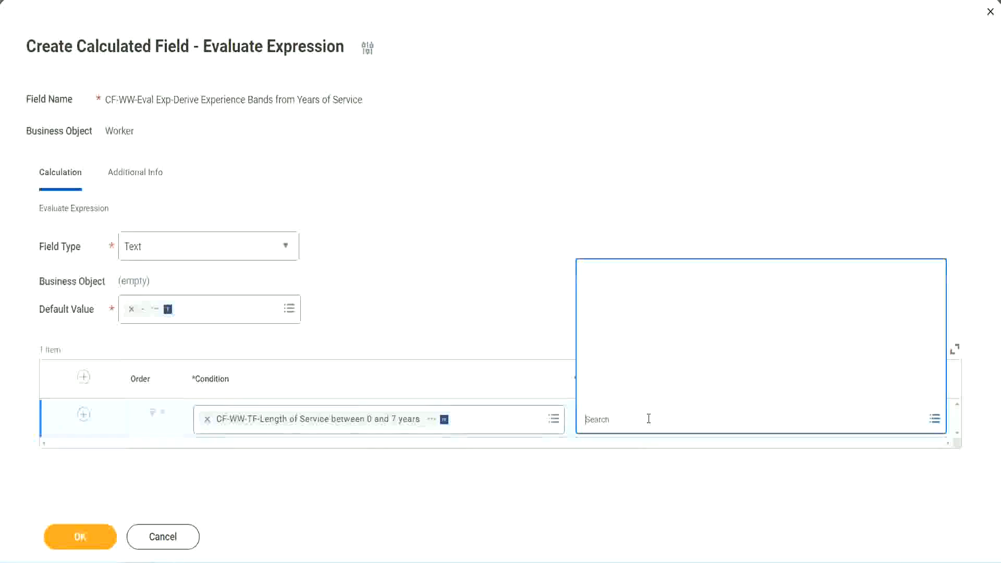
left_click(641, 395)
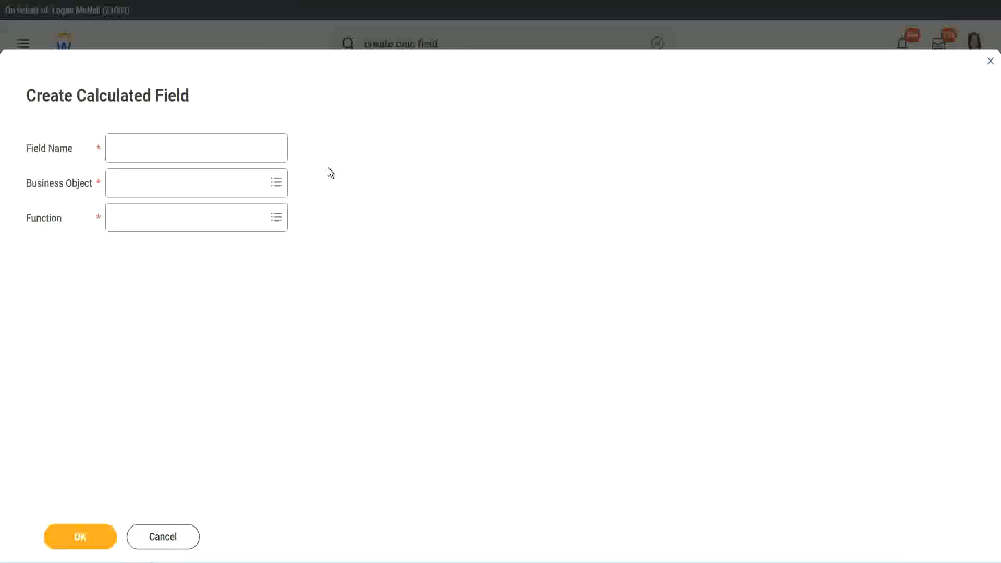
left_click(123, 148)
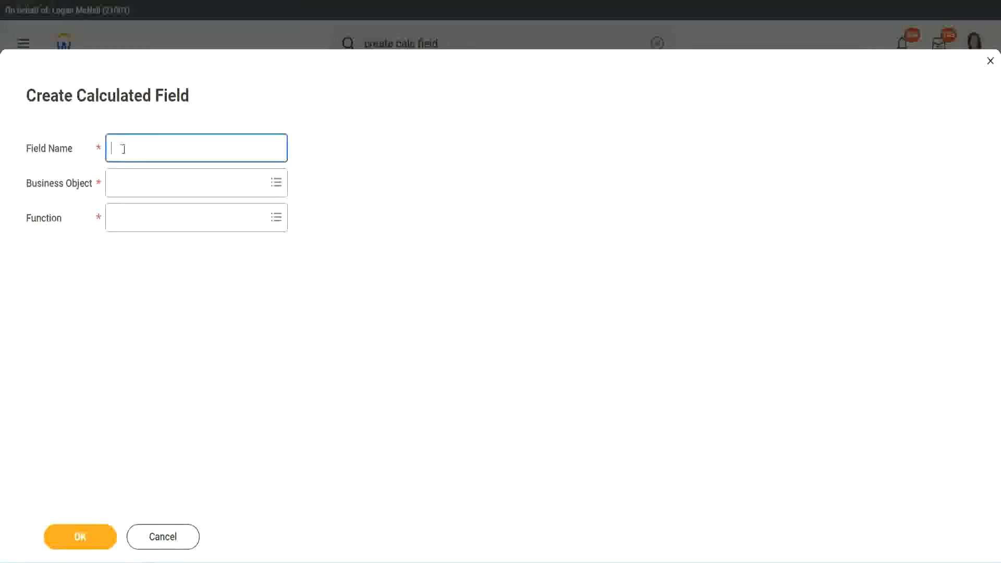
type("CF")
type("_TC")
type("-Am")
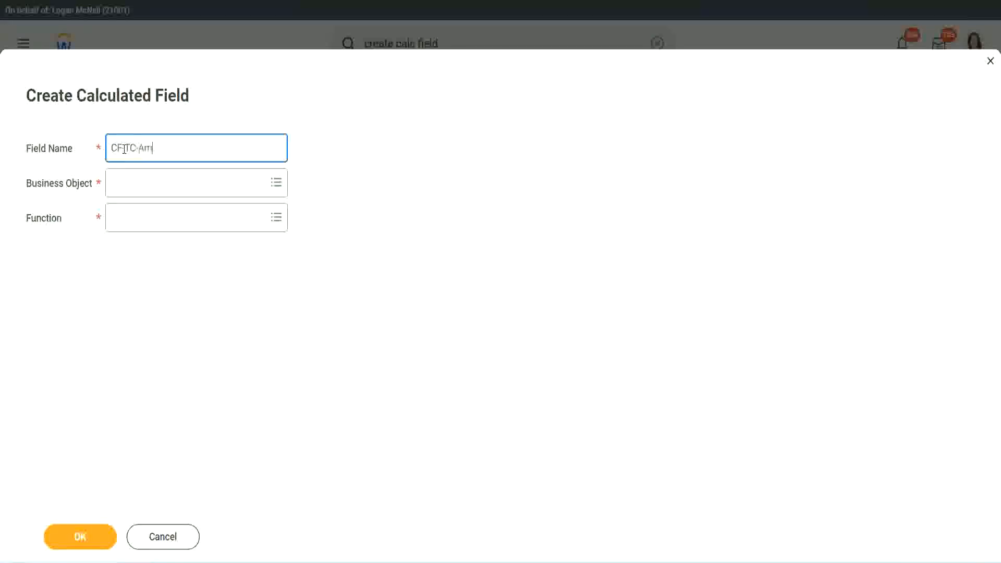
type("ateur")
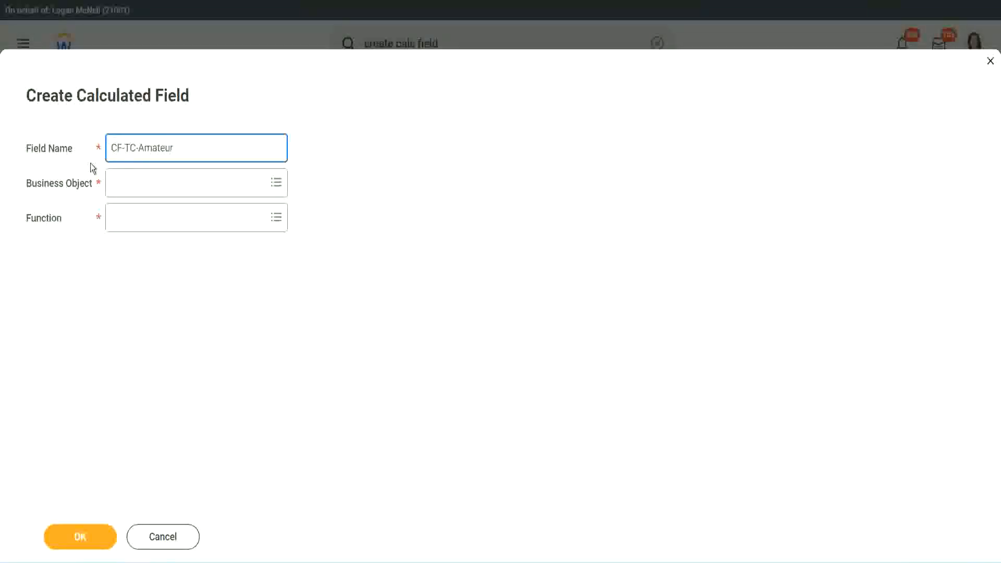
left_click(125, 147)
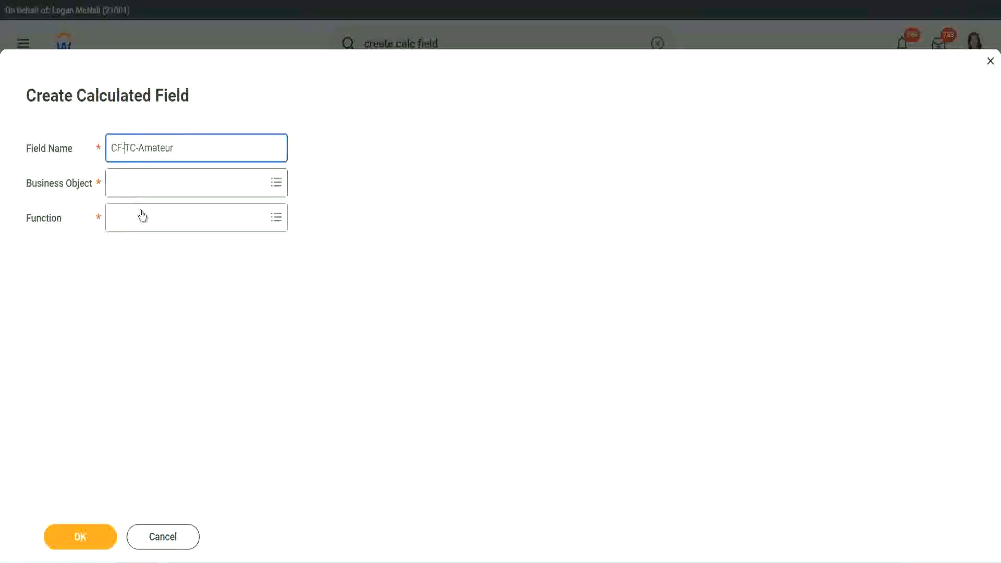
type("WW-")
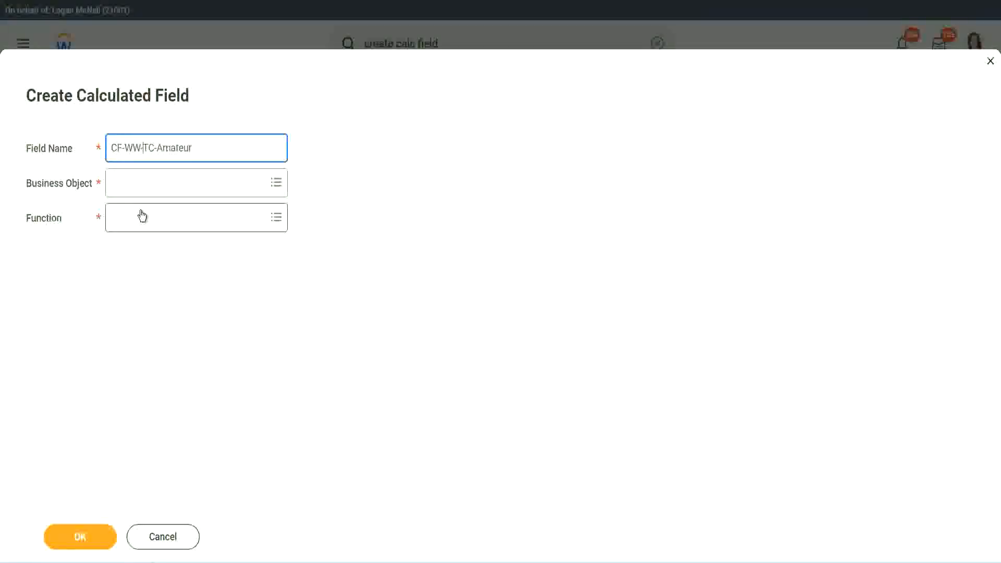
Step: Set the new calculated field's business object to Global
left_click(141, 183)
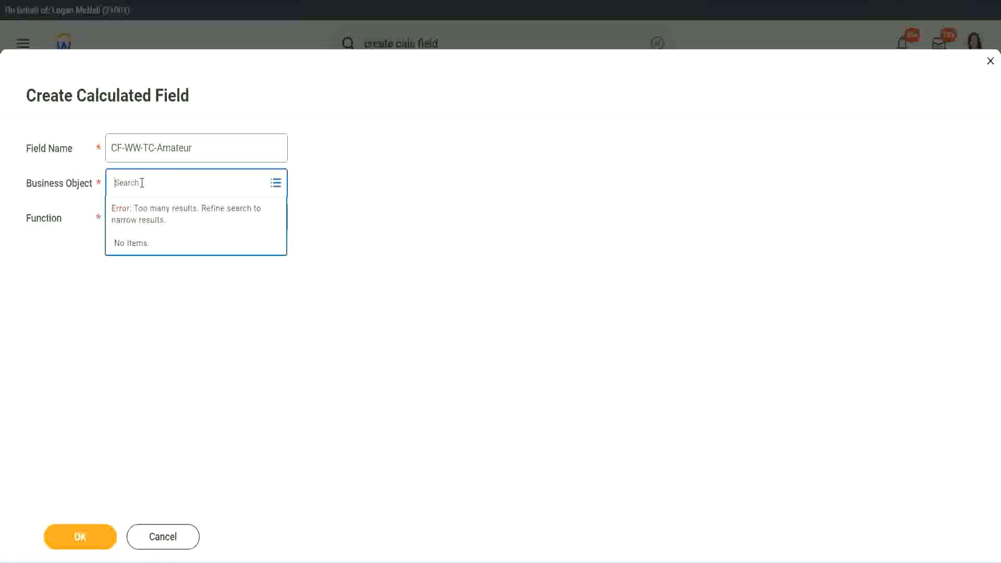
type("worker")
key("BackSpace")
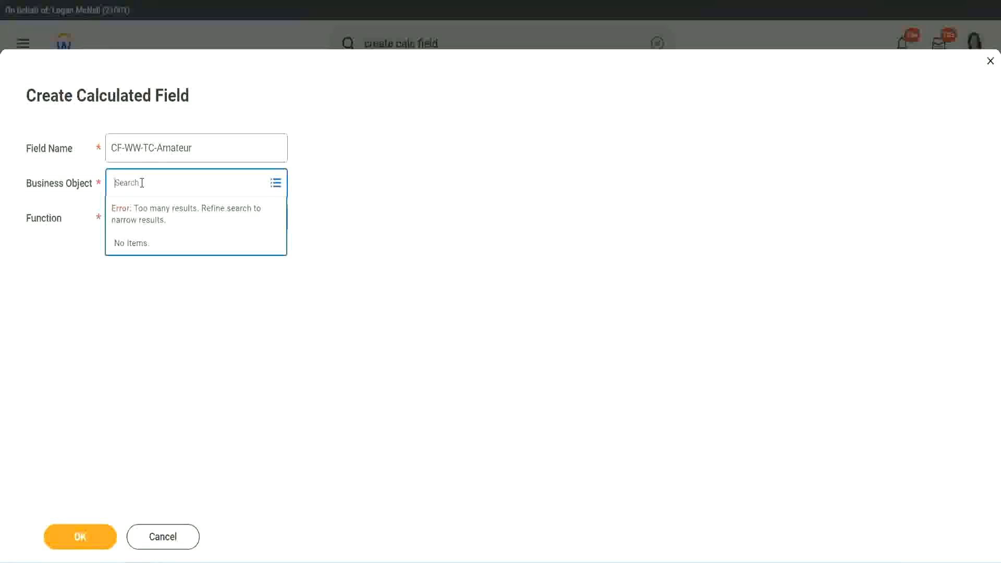
type("global")
key("Return")
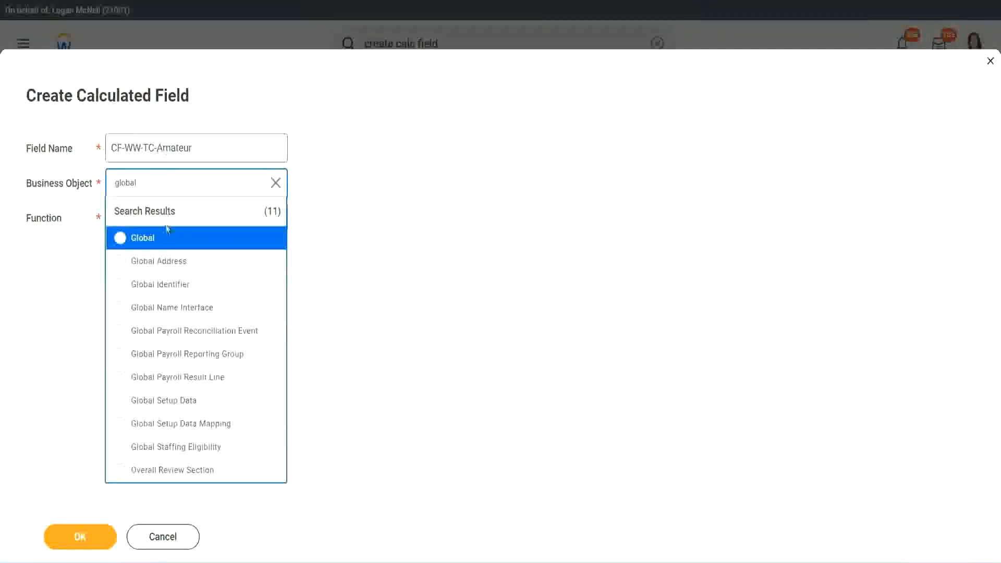
left_click(156, 244)
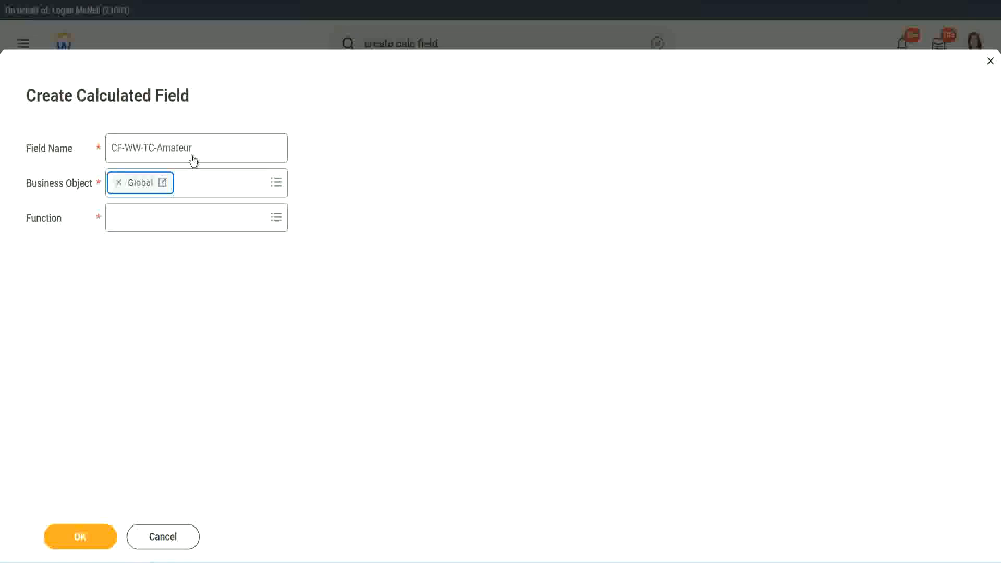
triple_click(259, 141)
left_click(219, 148)
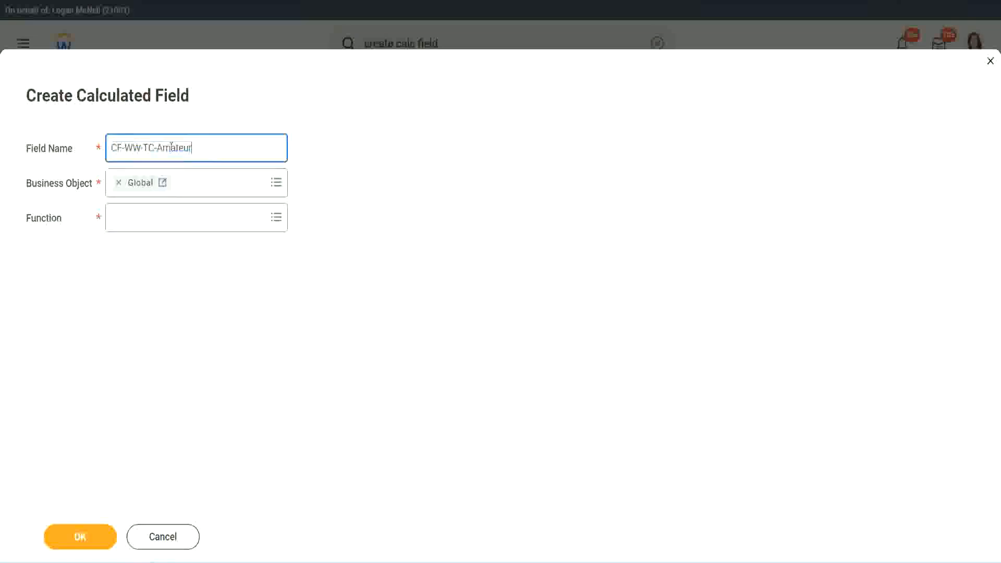
double_click(197, 146)
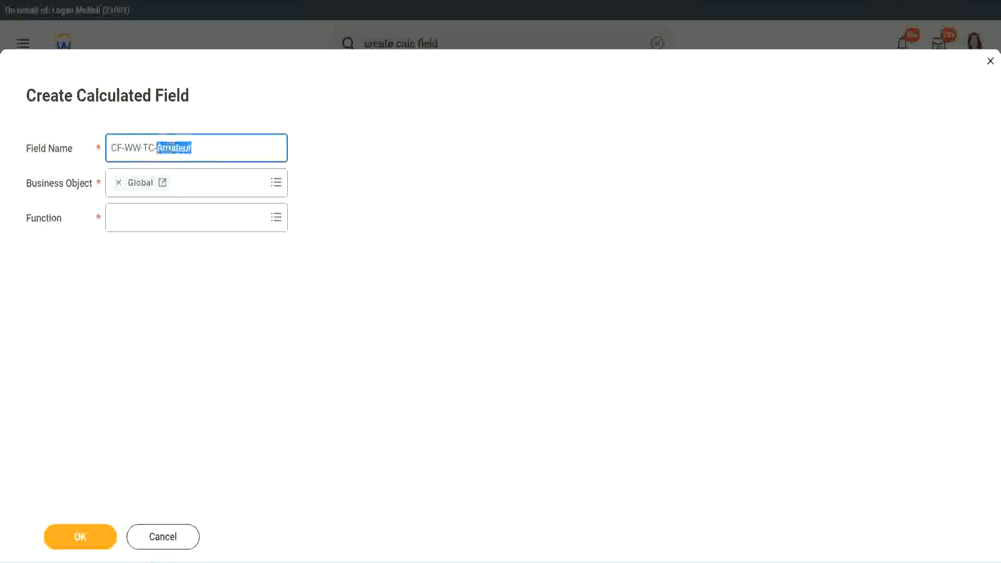
left_click(207, 146)
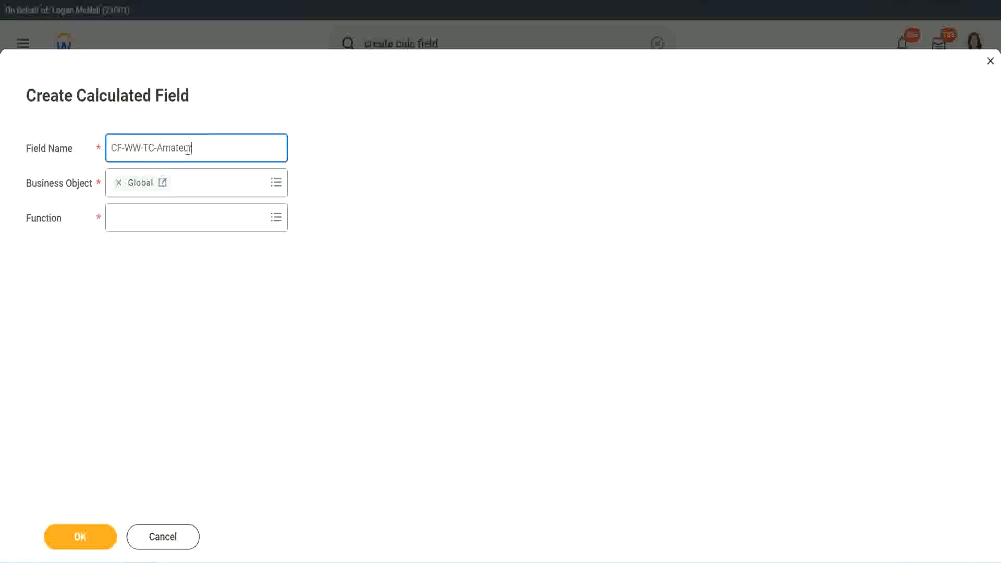
double_click(188, 150)
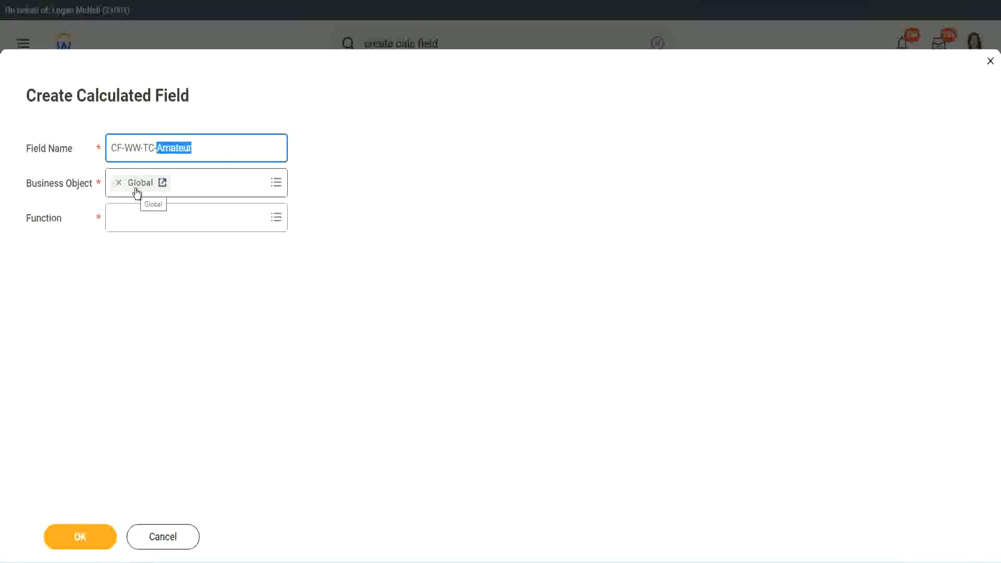
Step: Choose Text Constant as the new field's function and submit its basic details
left_click(139, 218)
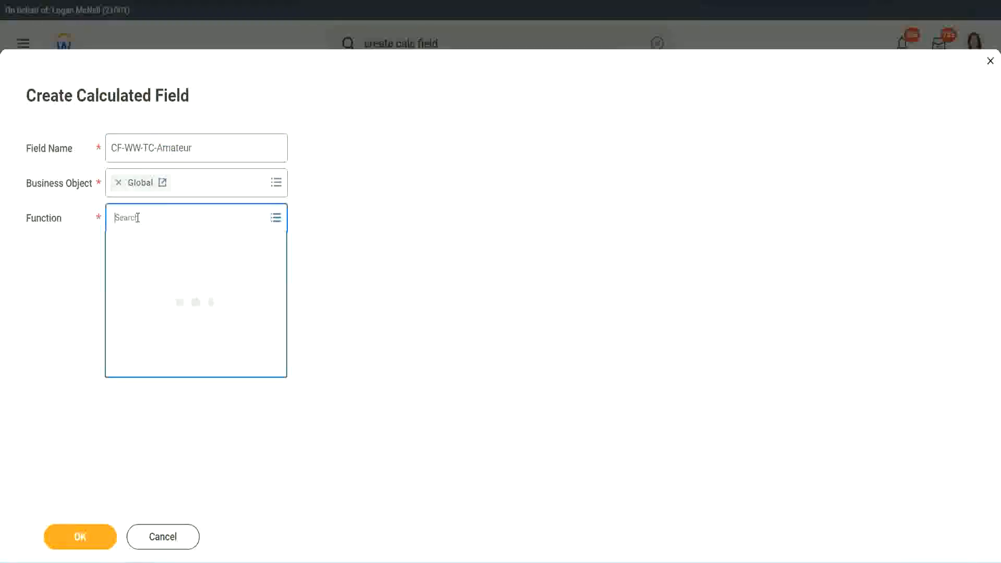
type("text const")
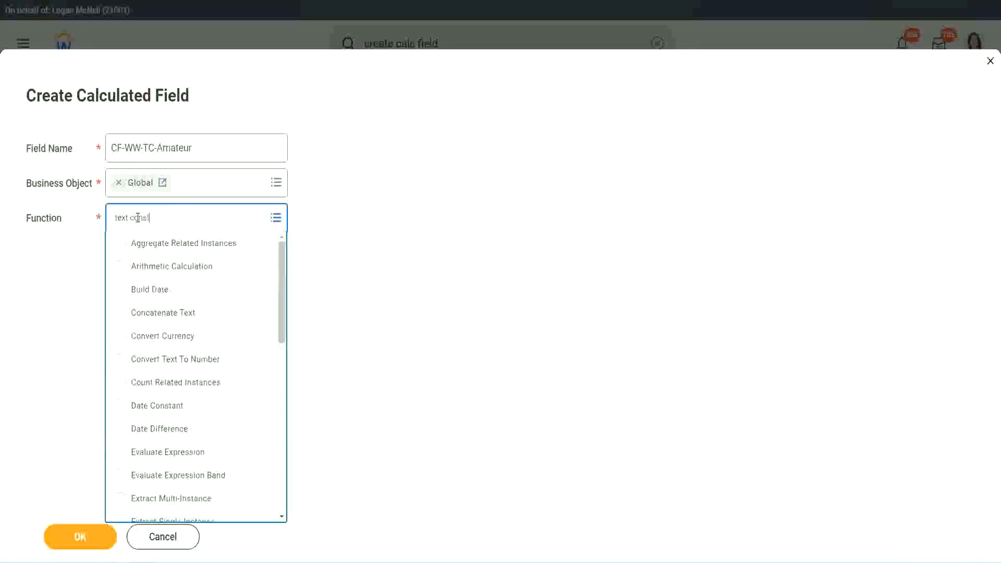
key("Return")
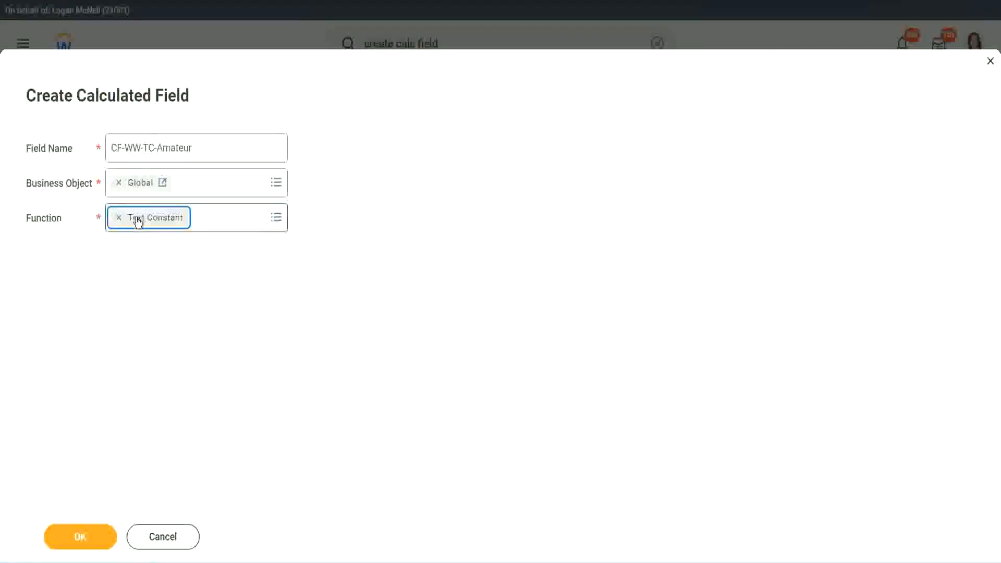
left_click(83, 545)
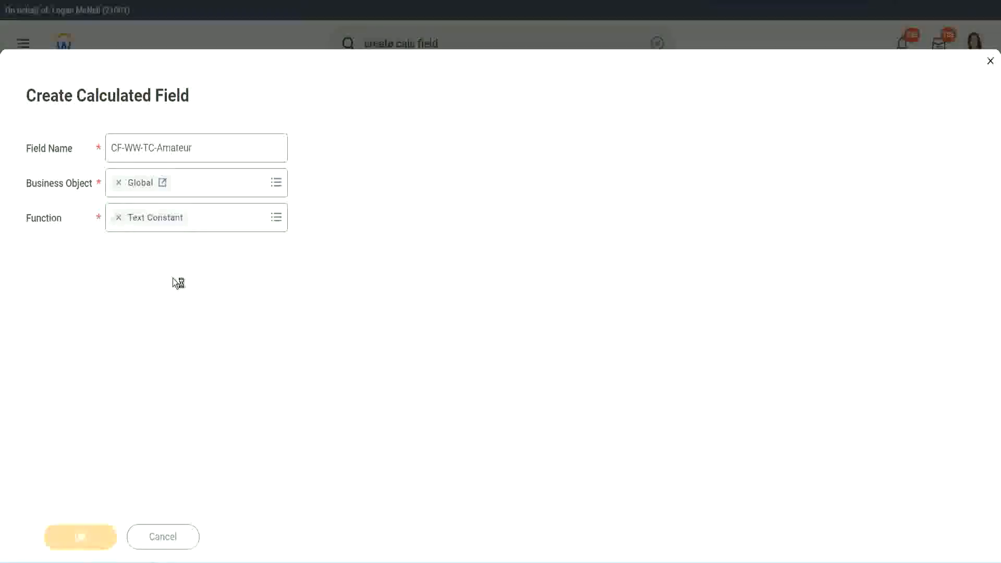
Step: Set the text constant's value to Amateur and save the calculated field
left_click(167, 295)
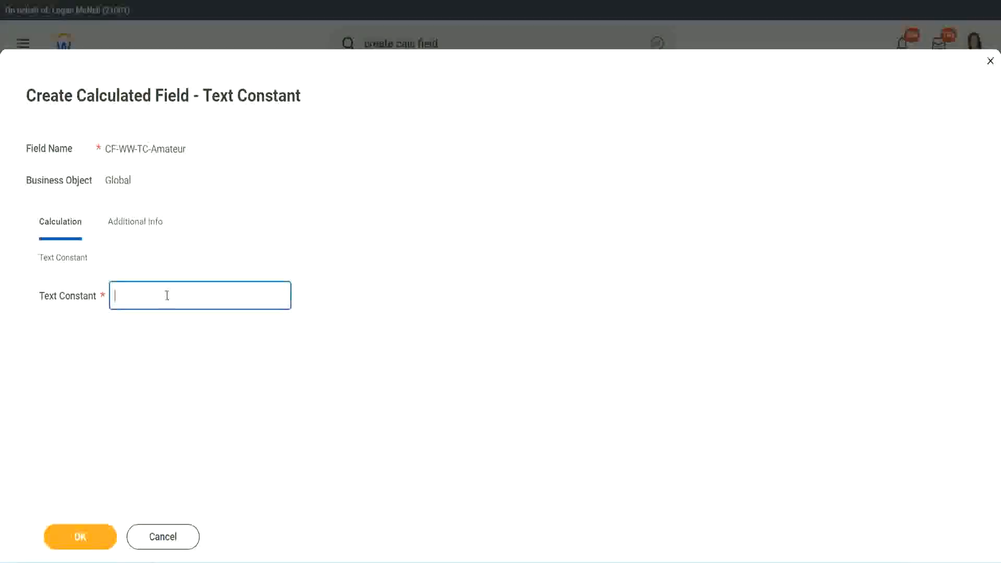
type("Amateur")
left_click(81, 537)
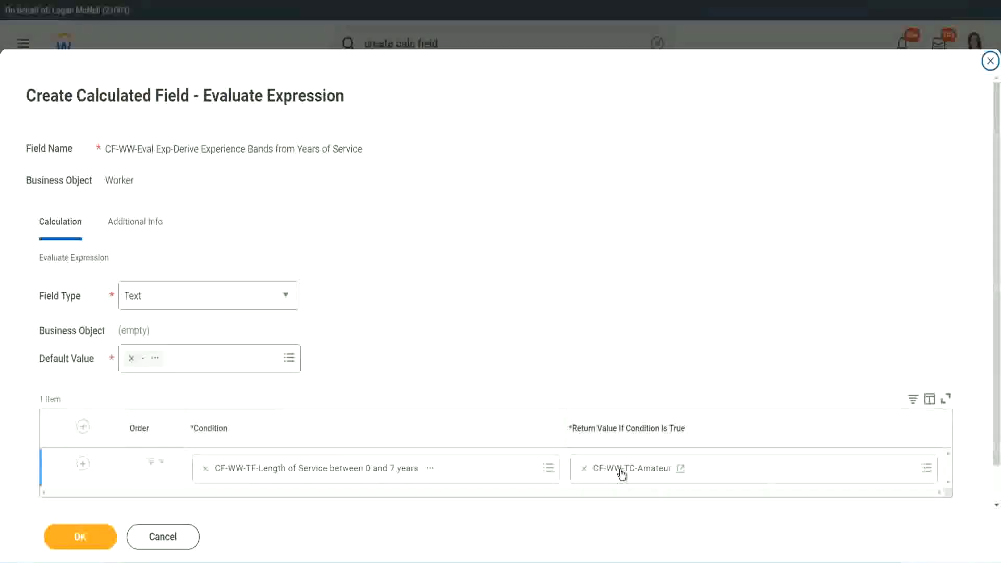
Step: Copy the return value name CF-WW-TC-Amateur and add three more rows below the first condition row
right_click(622, 472)
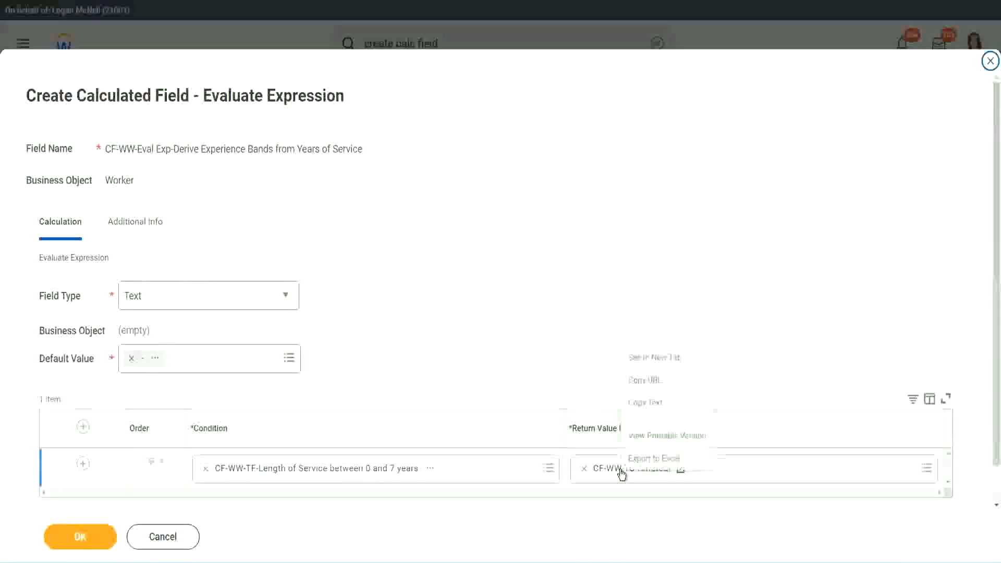
left_click(656, 405)
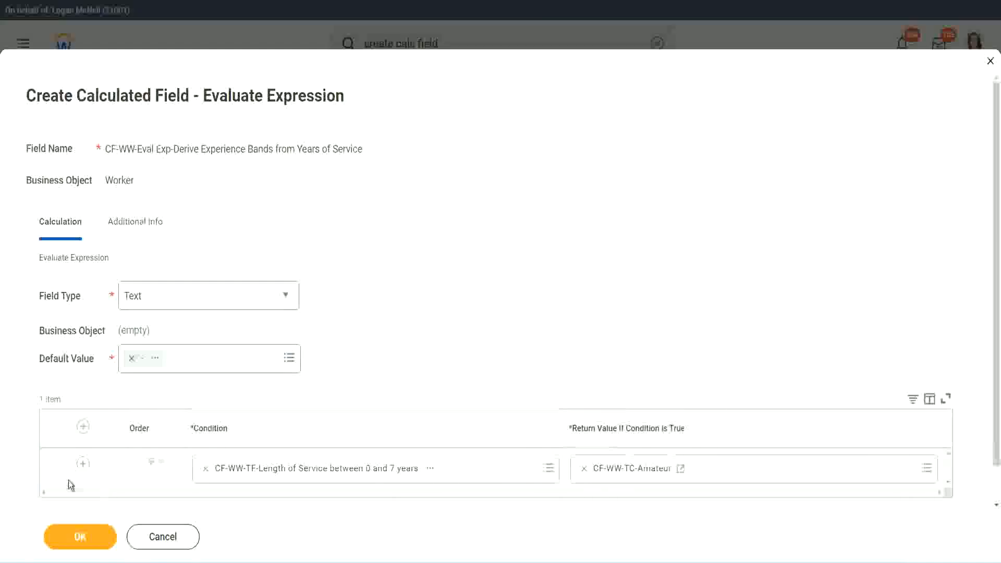
left_click(82, 464)
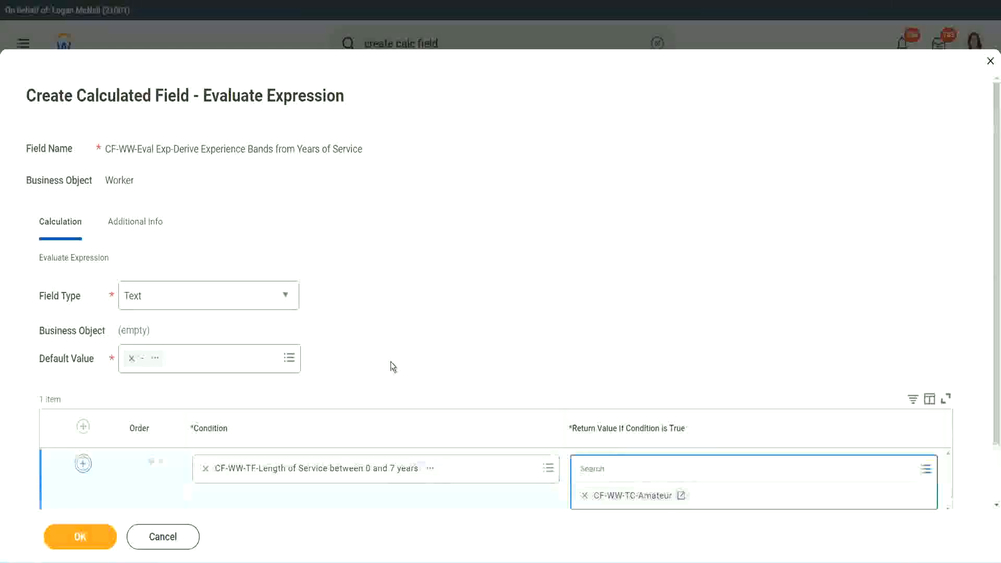
scroll(390, 362, "down", 2)
left_click(83, 464)
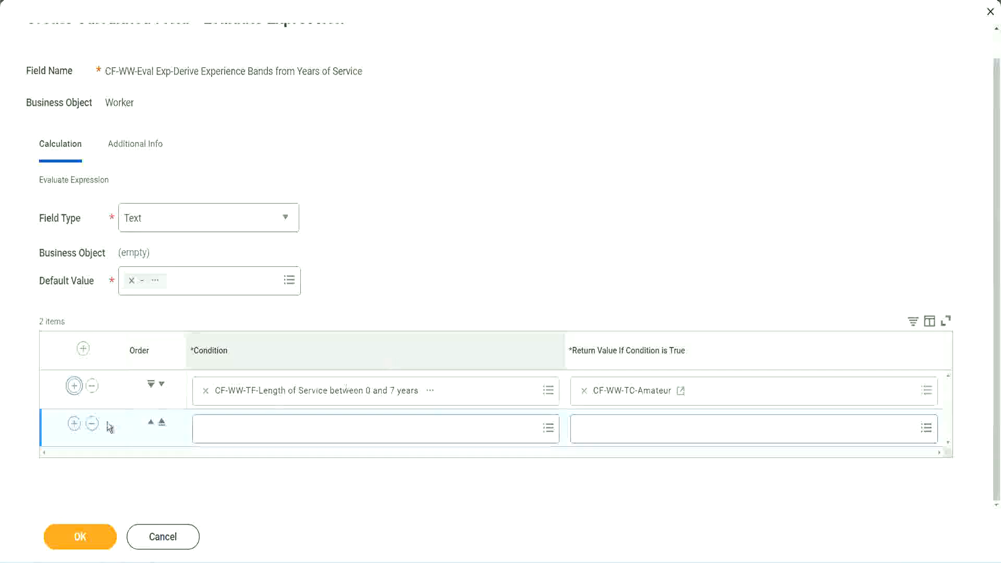
left_click(74, 423)
scroll(201, 351, "down", 1)
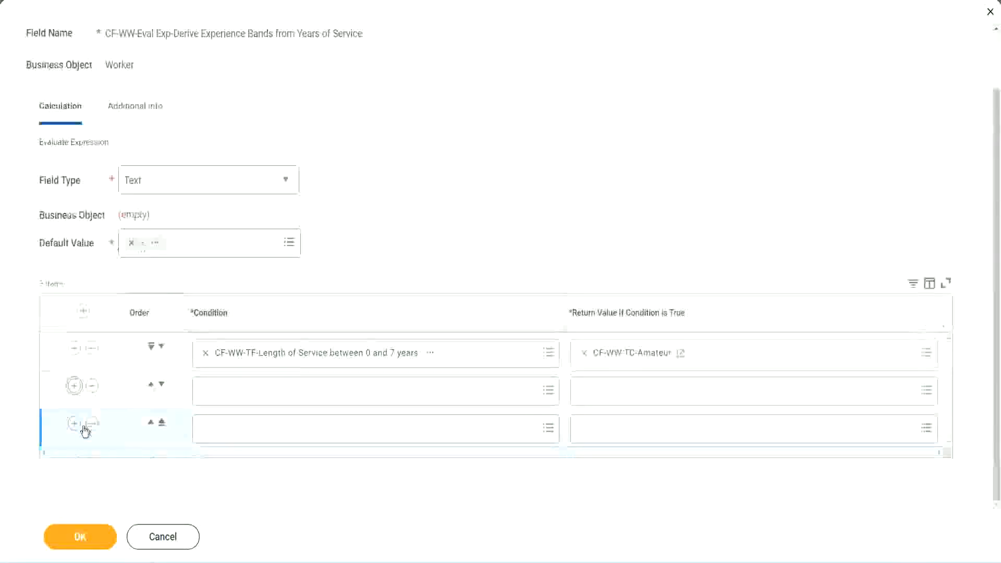
Step: Set the second row's condition to CF-WW-TF-Length of Service between 8 and 15 years
left_click(247, 391)
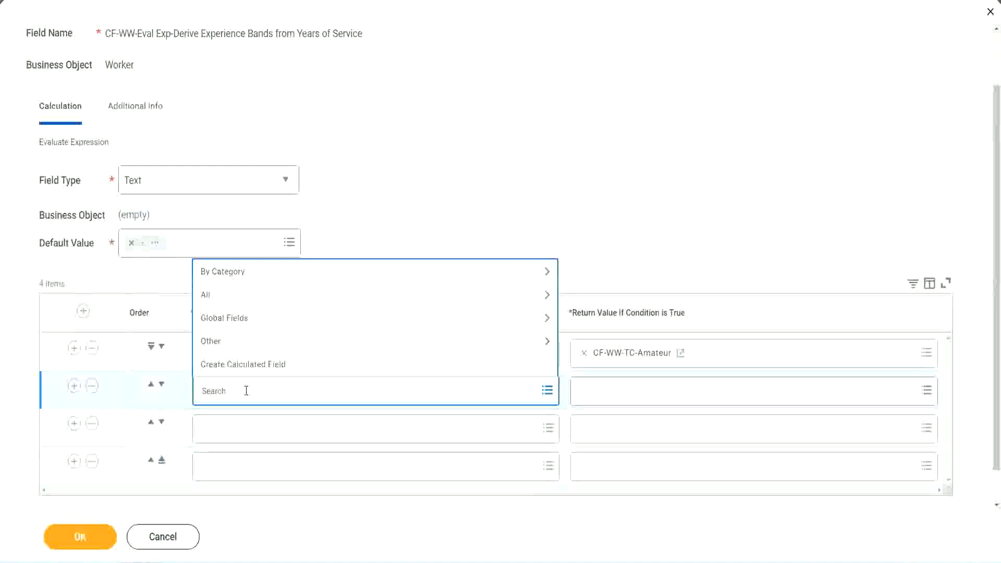
type("cf-ww")
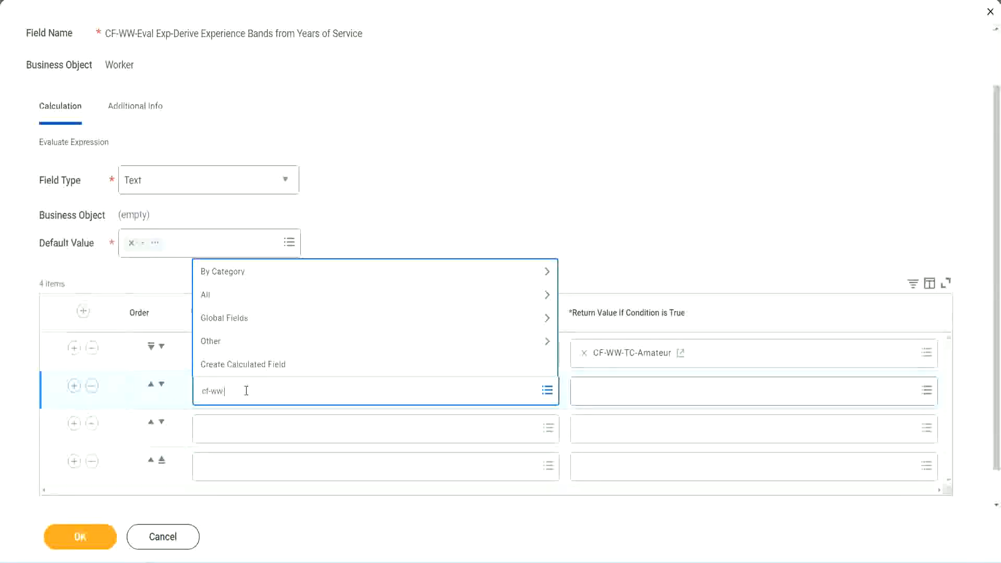
type("-tf")
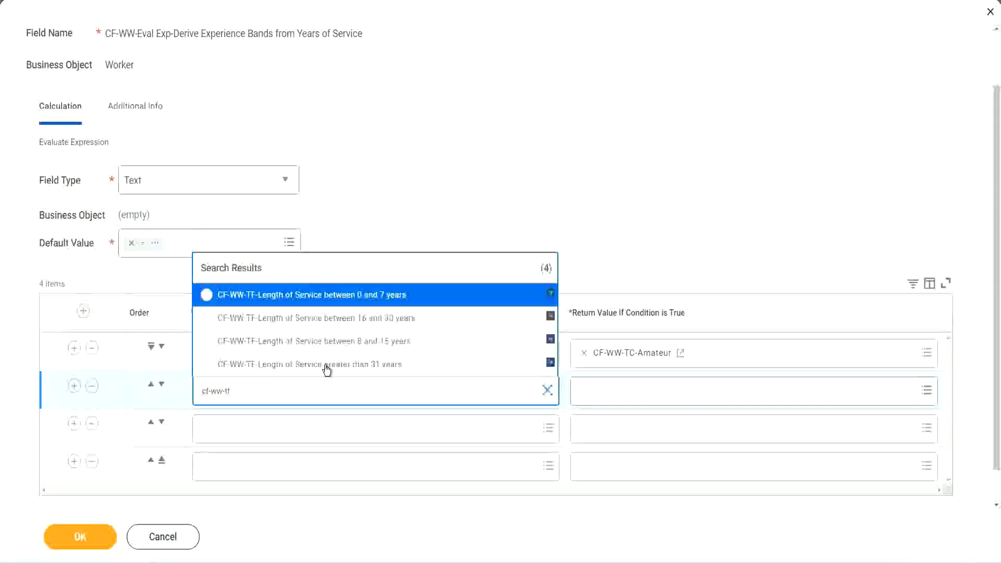
left_click(386, 344)
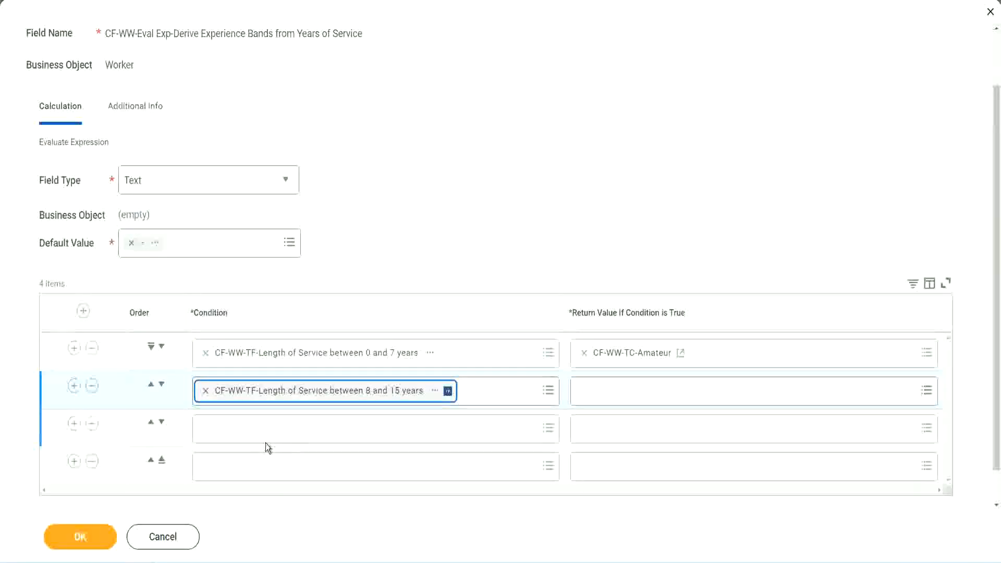
Step: Set the third row's condition to CF-WW-TF-Length of Service between 16 and 30 years
left_click(252, 427)
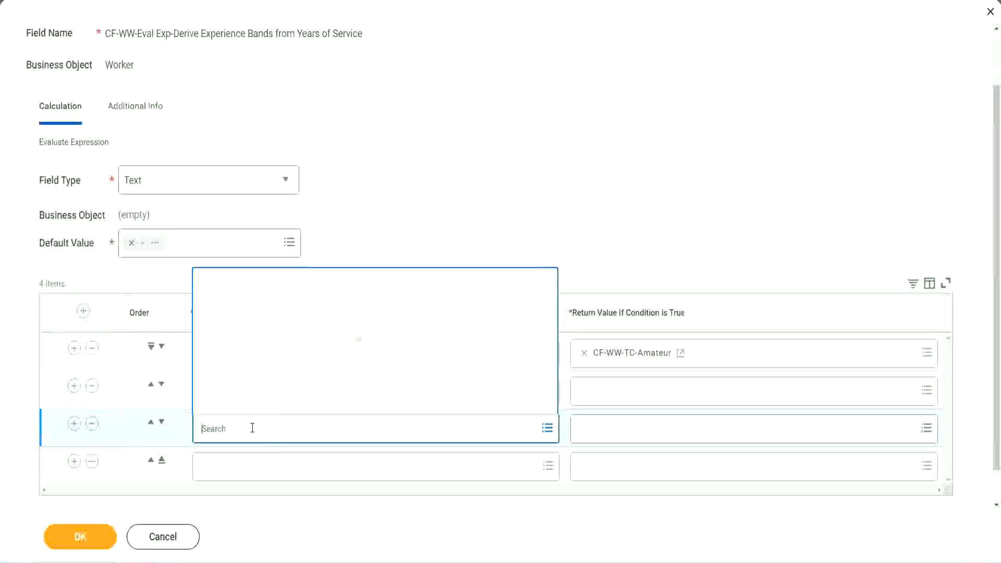
type("cf-ww-tf")
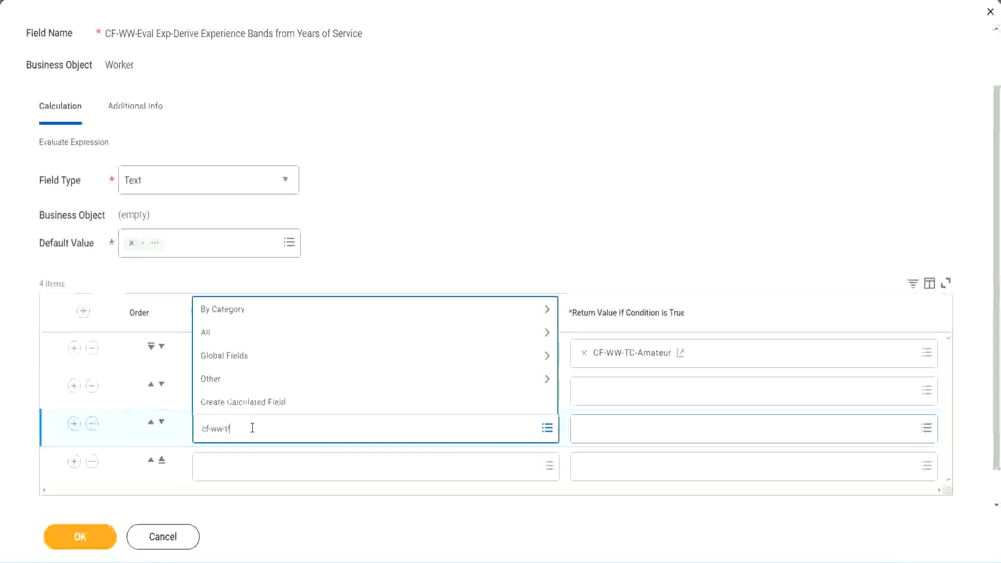
key("Return")
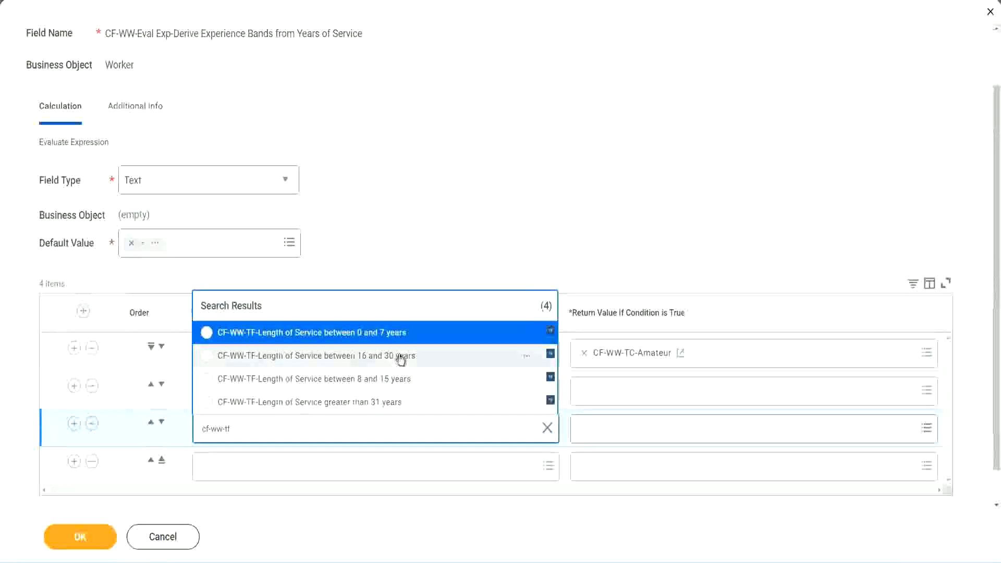
left_click(402, 360)
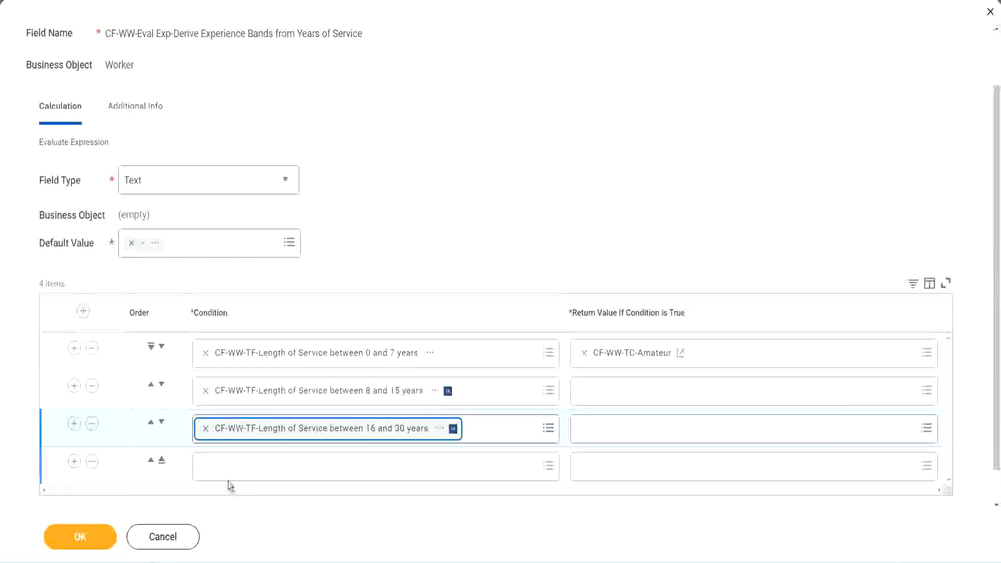
Step: Set the fourth row's condition to CF-WW-TF-Length of Service greater than 31 years
left_click(236, 468)
type("c")
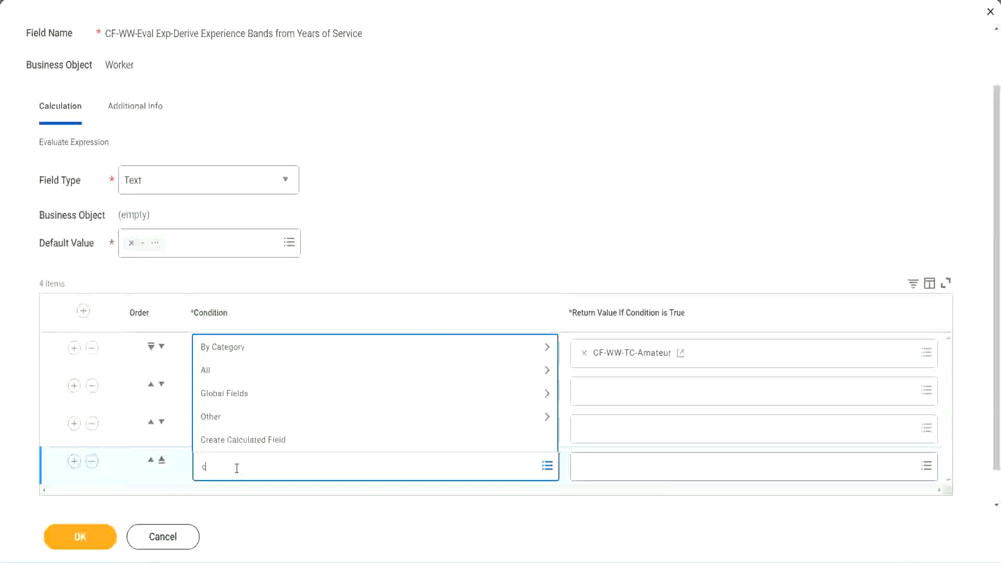
type("f-ww")
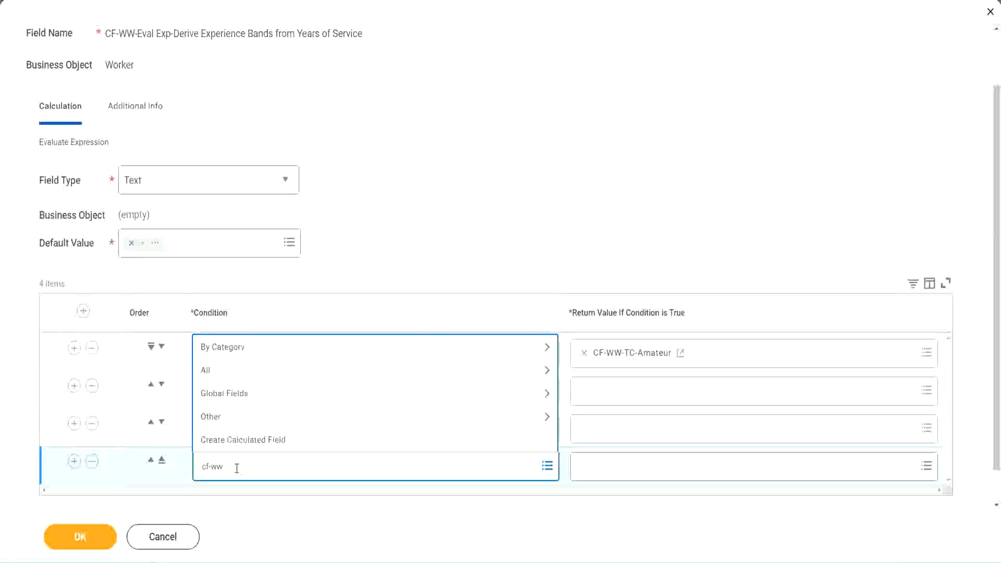
type(" tf 31")
key("Return")
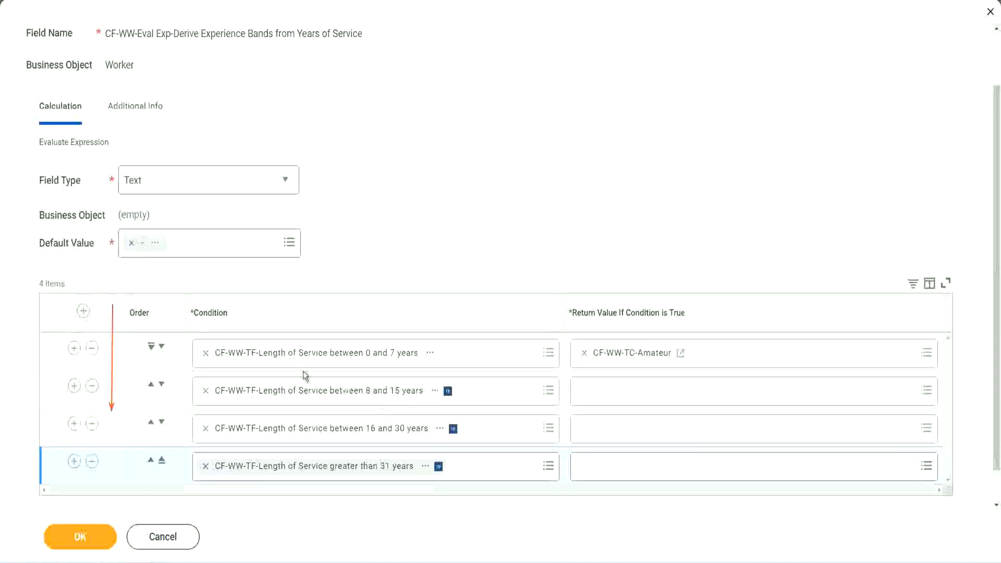
Step: Try out the evaluation order with the 8 to 15 years condition above the 0 to 7 years condition
left_click(152, 385)
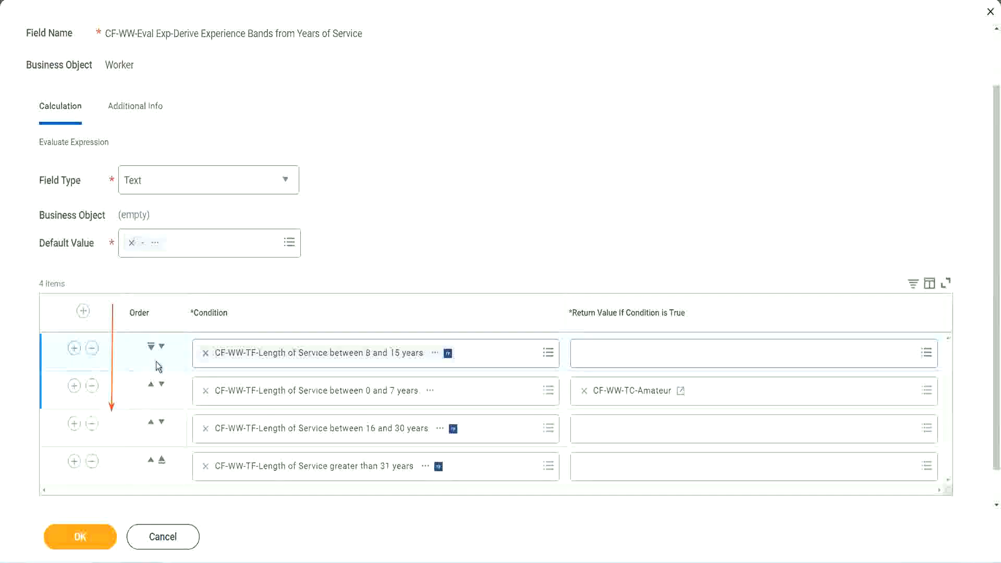
left_click(162, 349)
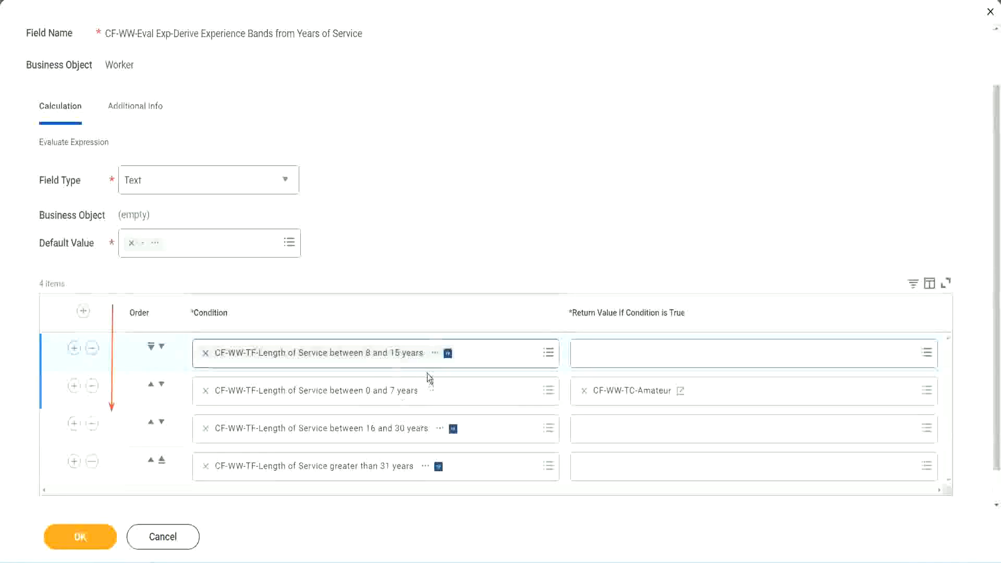
left_click(412, 354)
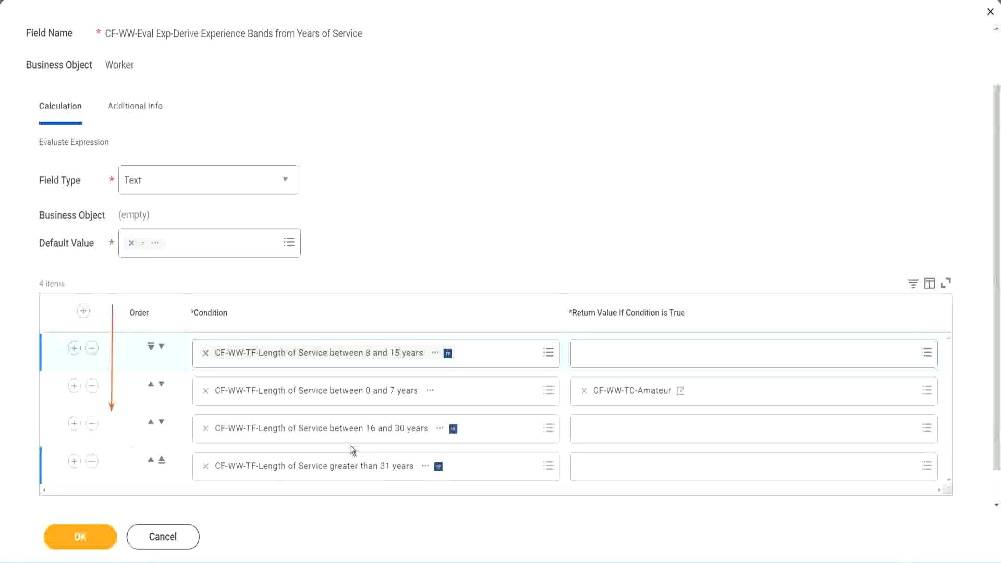
Step: Start a new calculated field for the 8 to 15 years row's return value and name it CF-WW-TC-Experienced, reusing the copied Amateur name
right_click(634, 399)
left_click(660, 450)
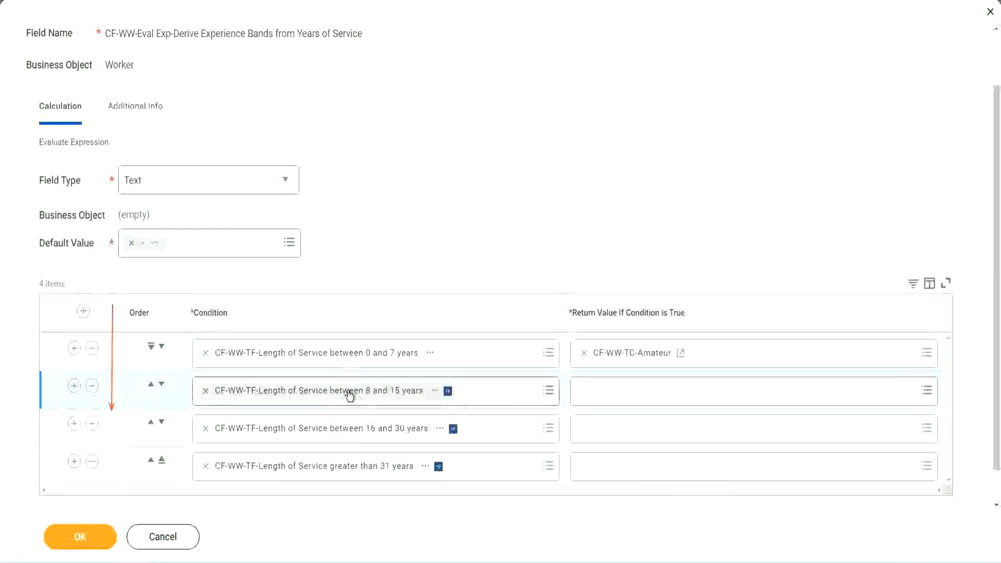
left_click(588, 391)
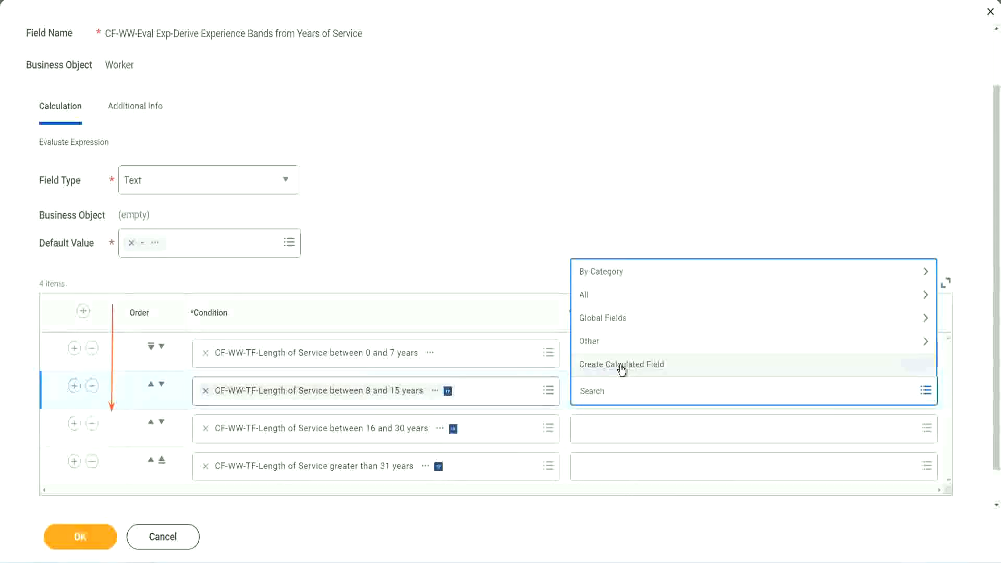
left_click(622, 365)
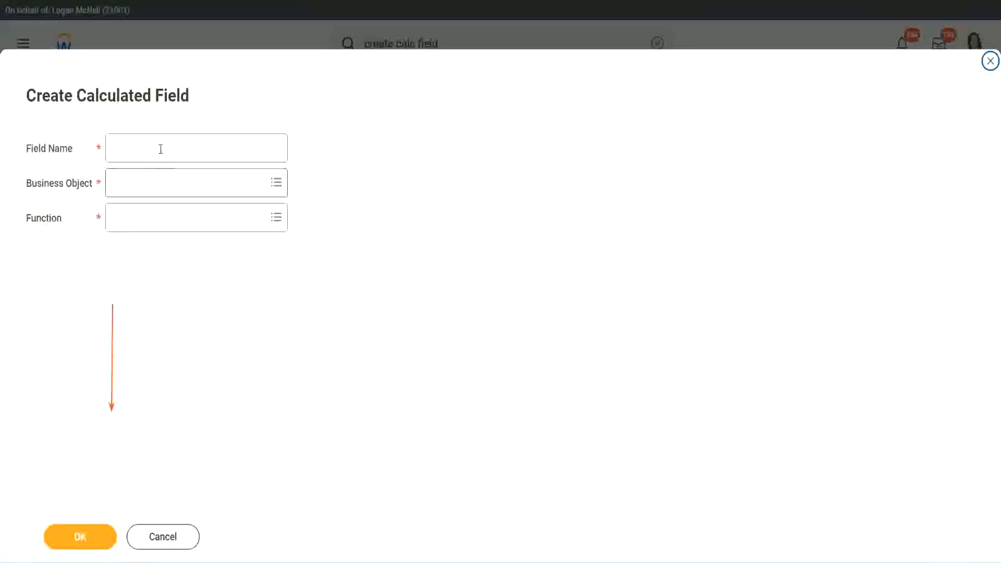
left_click(159, 148)
key("ctrl+v")
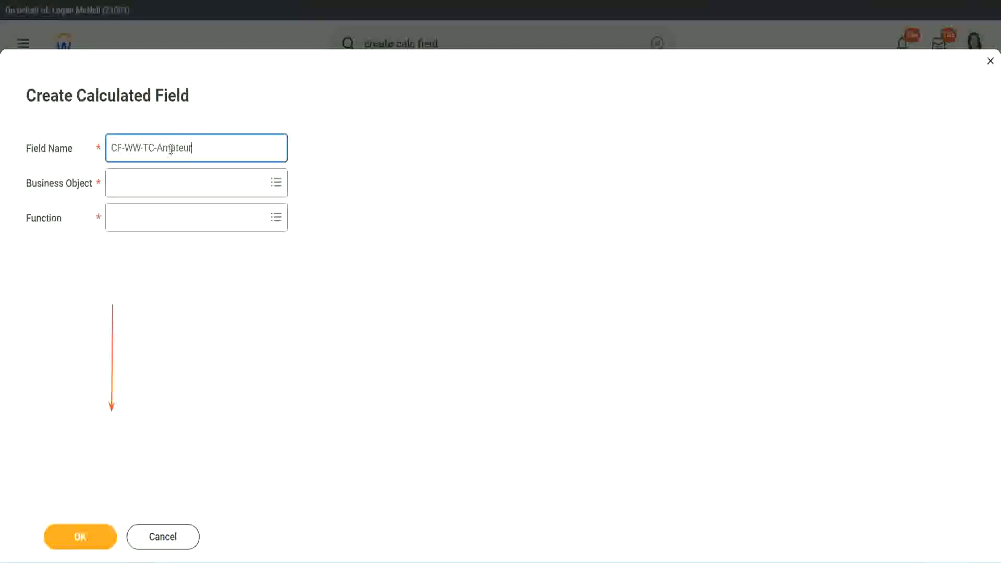
double_click(171, 149)
type("Expe")
type("rienced")
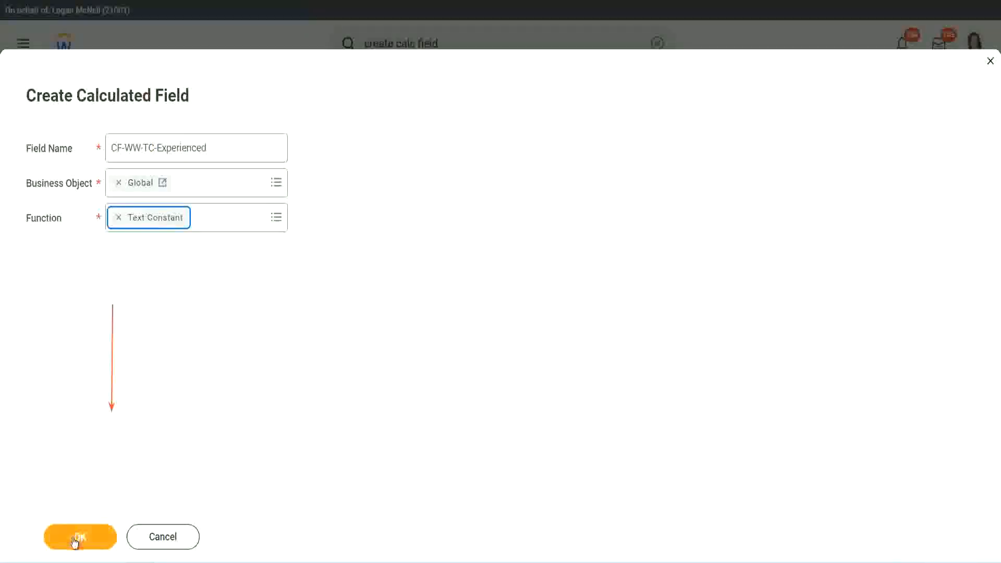
Step: Submit the new field's basic details, set its text constant to Experienced and save the calculated field
left_click(78, 537)
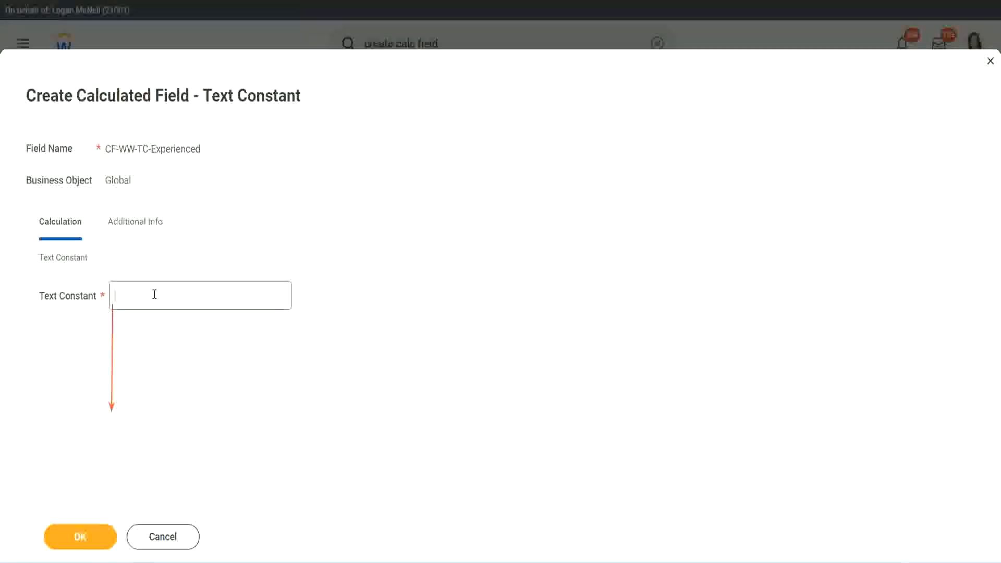
left_click(153, 296)
type("Experienced")
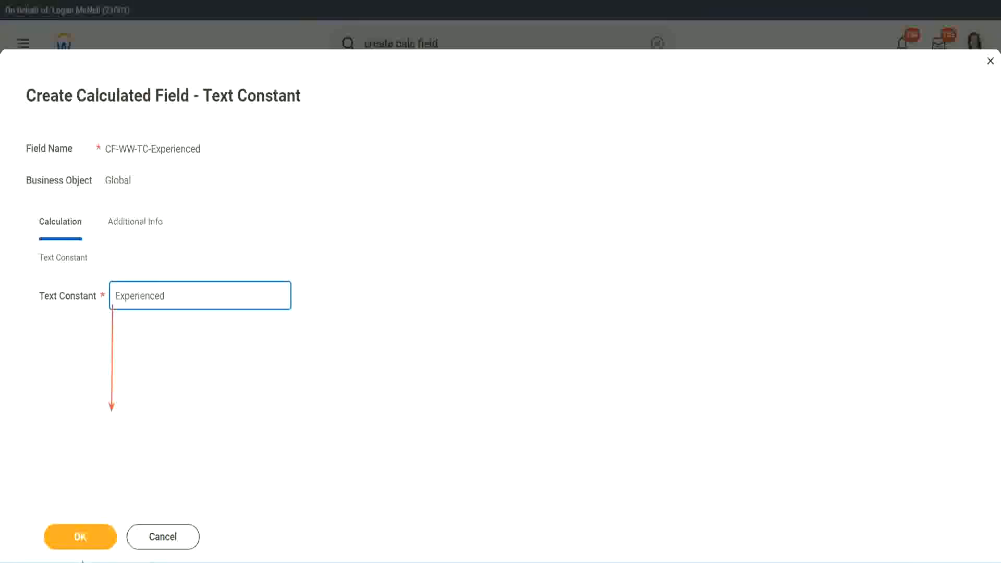
left_click(82, 536)
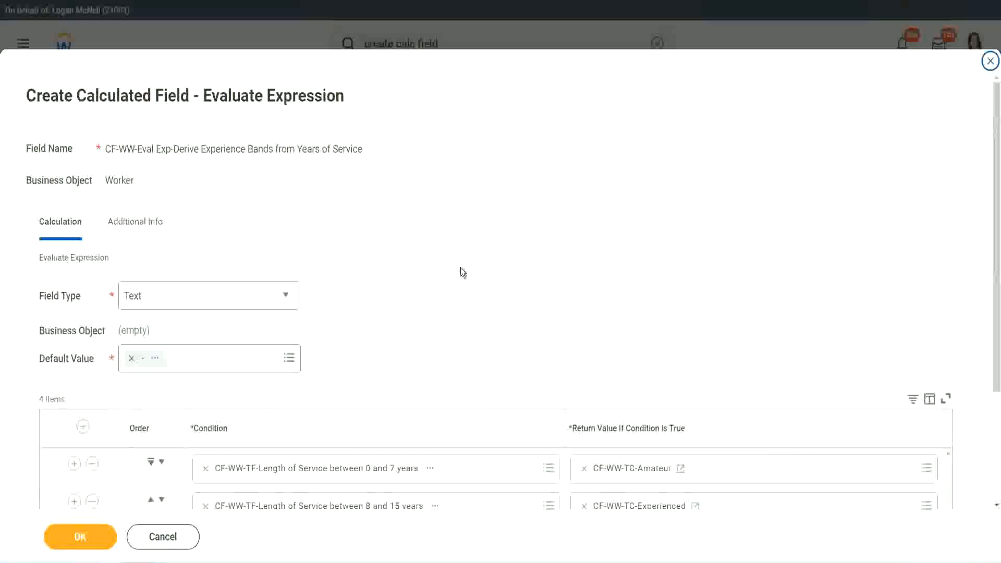
Step: Start a new calculated field for the 16 to 30 years row's return value and fill its name with the copied CF-WW-TC-Amateur
scroll(461, 268, "down", 2)
scroll(462, 272, "down", 1)
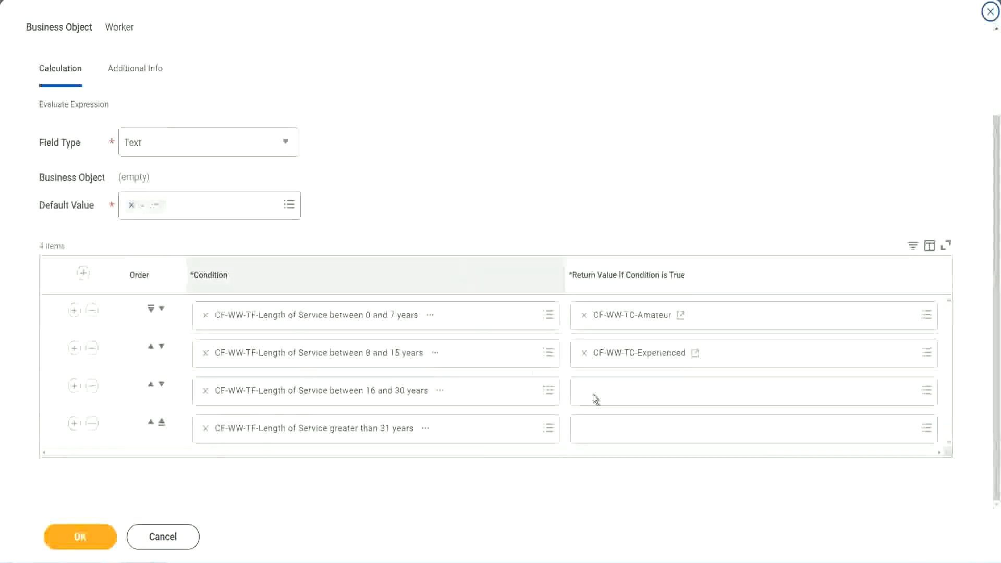
left_click(623, 390)
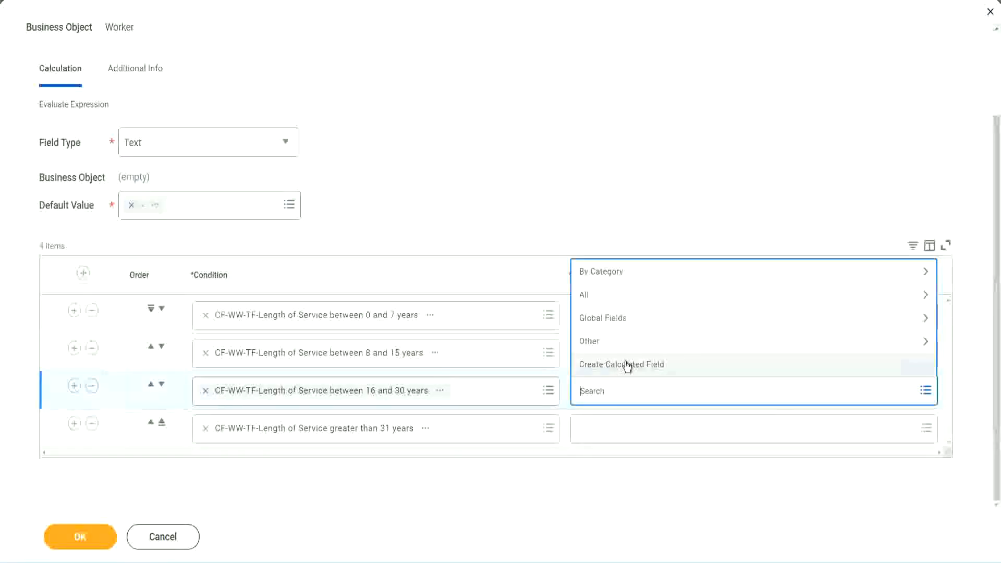
left_click(628, 365)
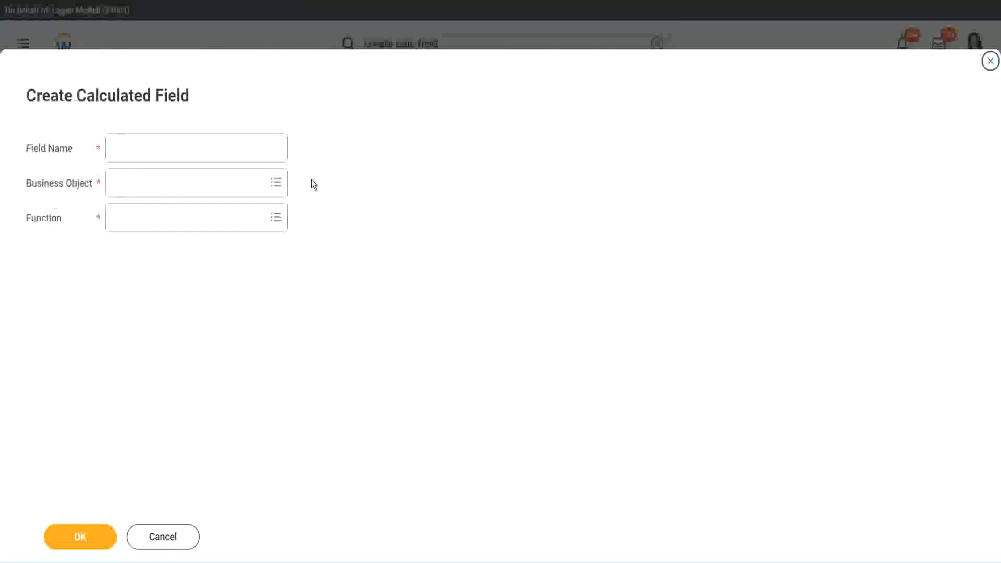
left_click(211, 147)
type("CF-WW-TC-Amount")
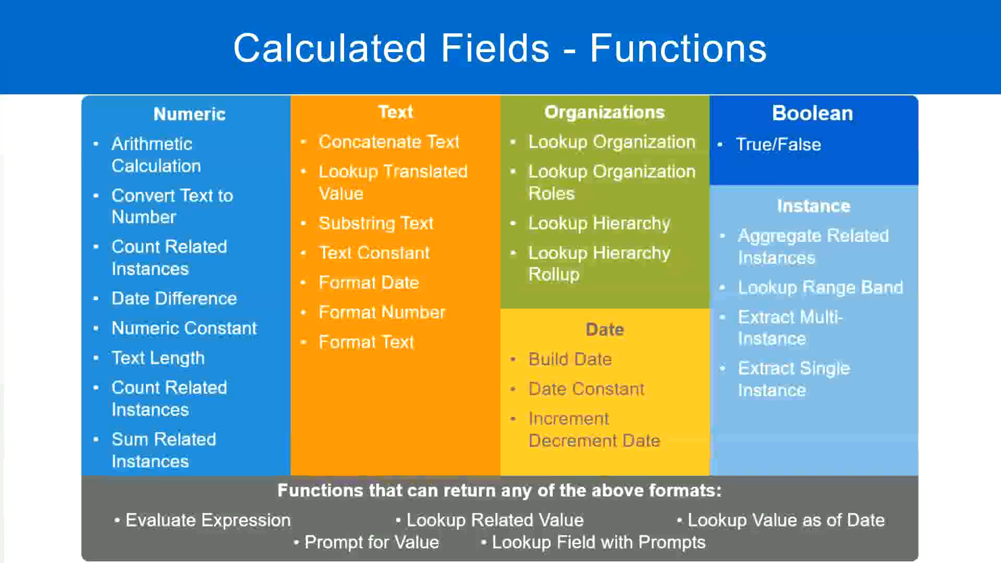
key("alt+Tab")
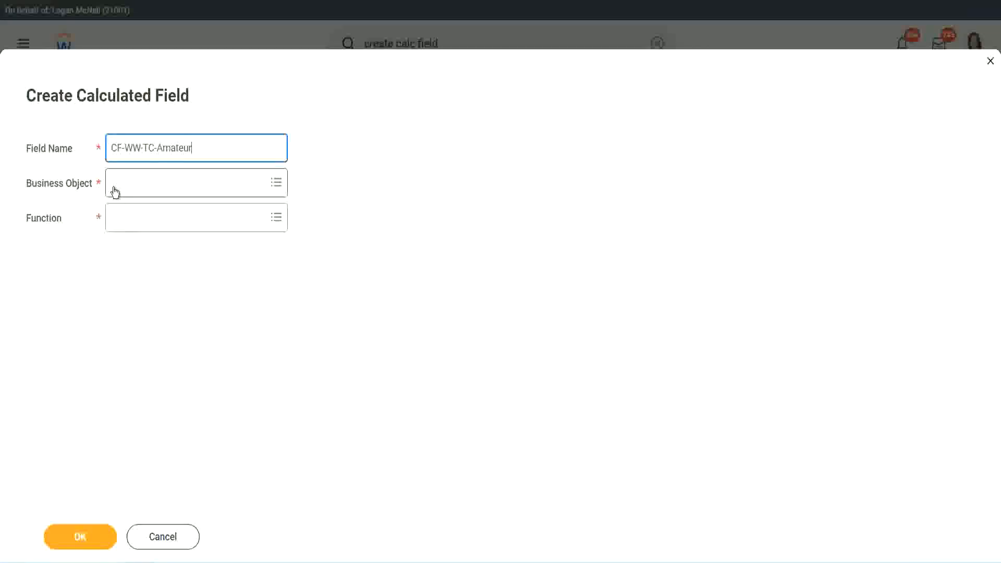
Step: Set the business object of the third row's new calculated field to Global
left_click(114, 183)
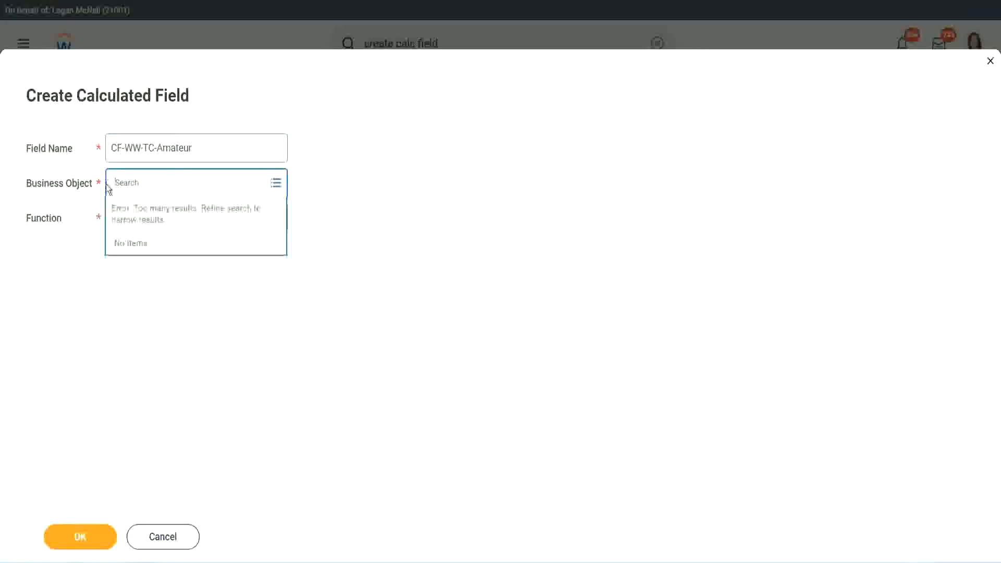
type("global")
key("Return")
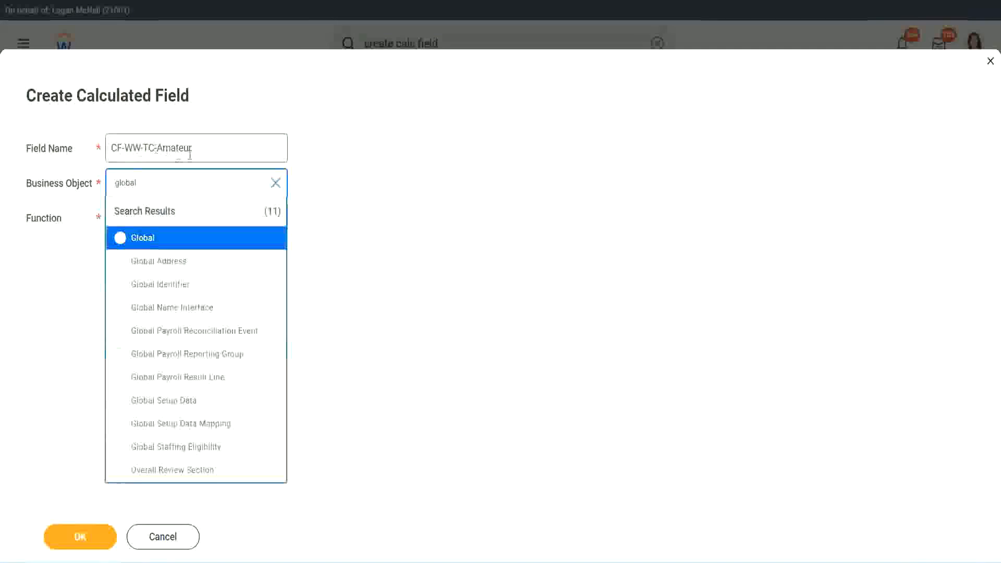
left_click(141, 239)
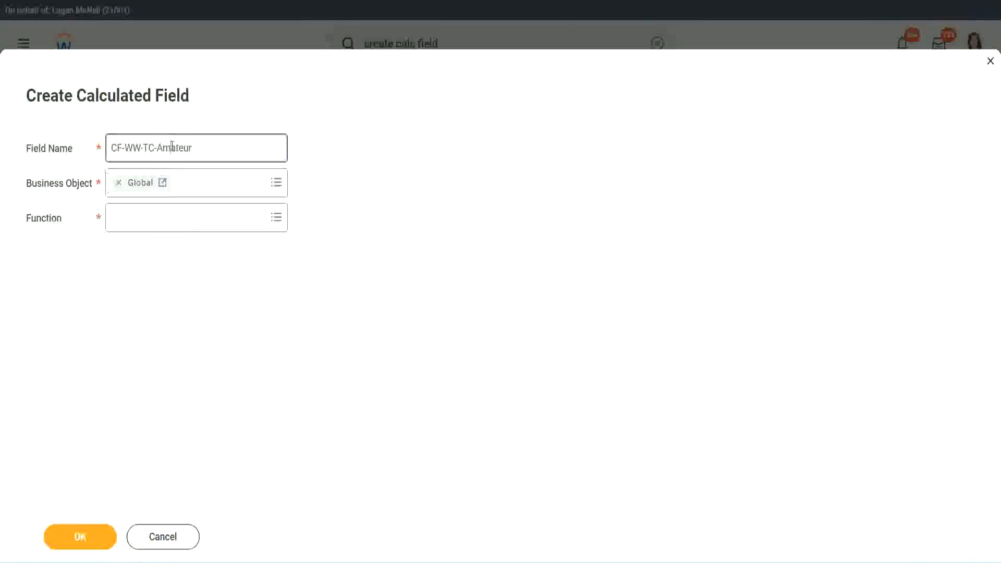
Step: Rename the 16 to 30 years row's new field to CF-WW-TC-Senior and set its function to Text Constant
double_click(183, 148)
type("Senior")
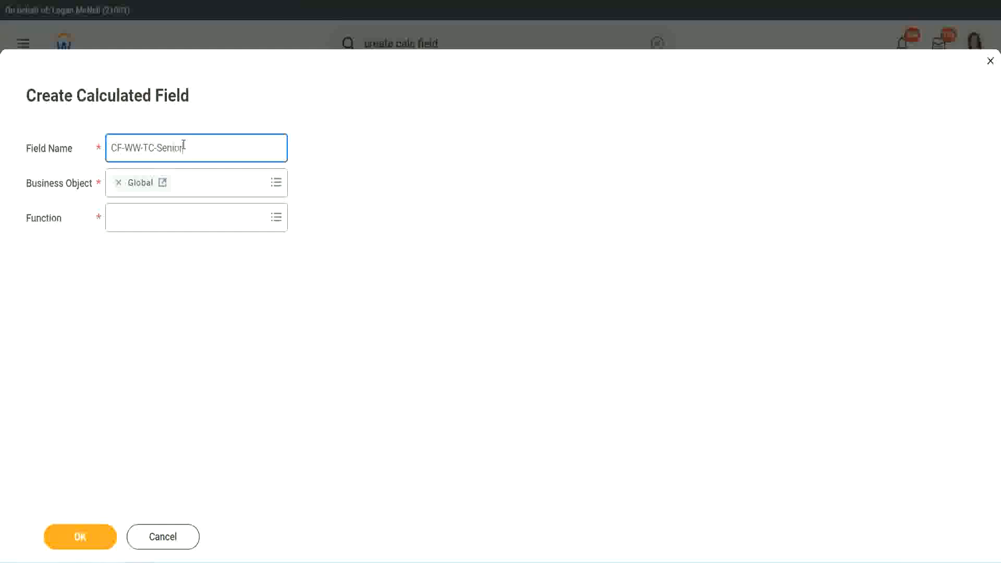
left_click(160, 227)
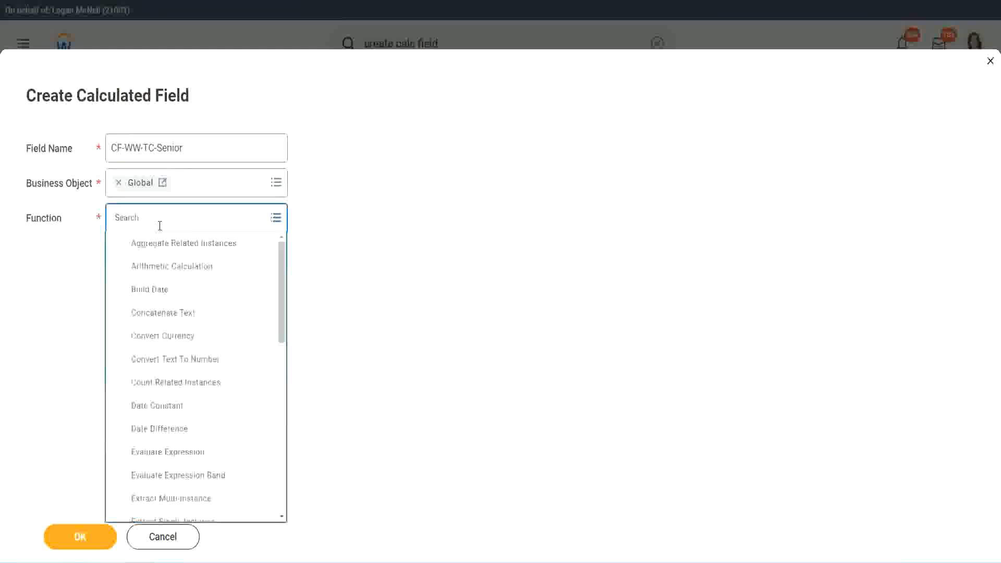
type("td")
left_click(156, 266)
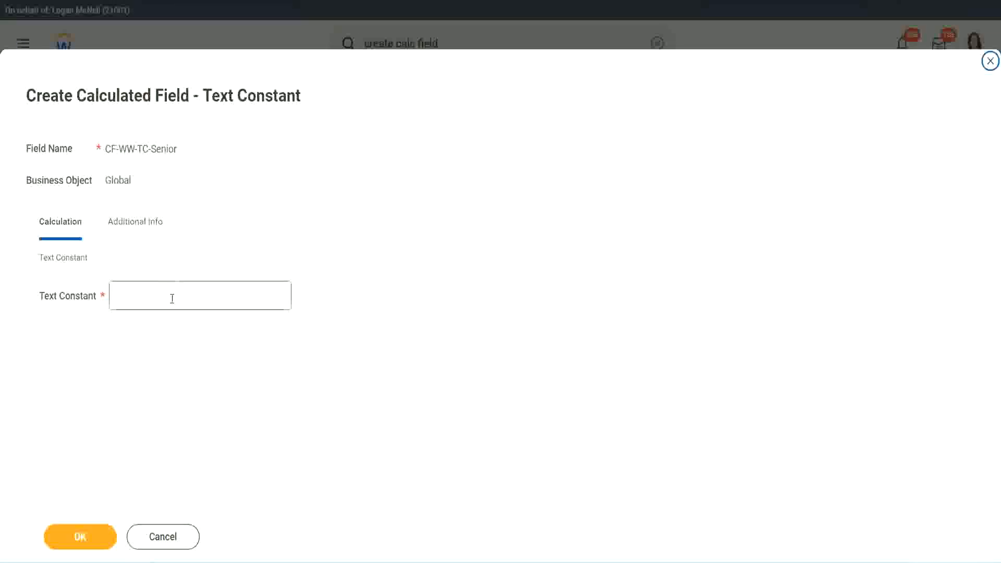
Step: Set the text constant of CF-WW-TC-Senior to Senior and save the calculated field
left_click(172, 298)
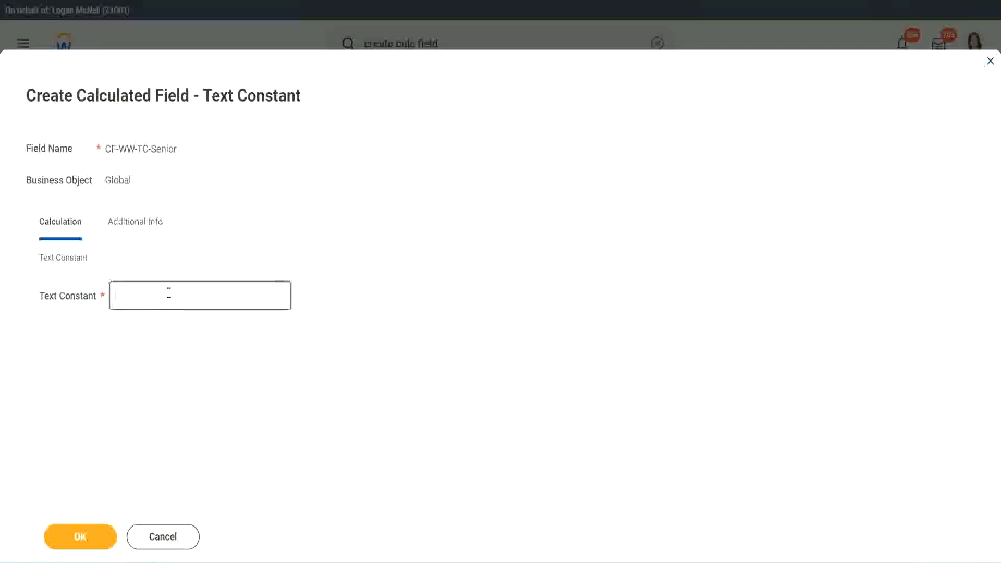
type("Senior")
left_click(100, 546)
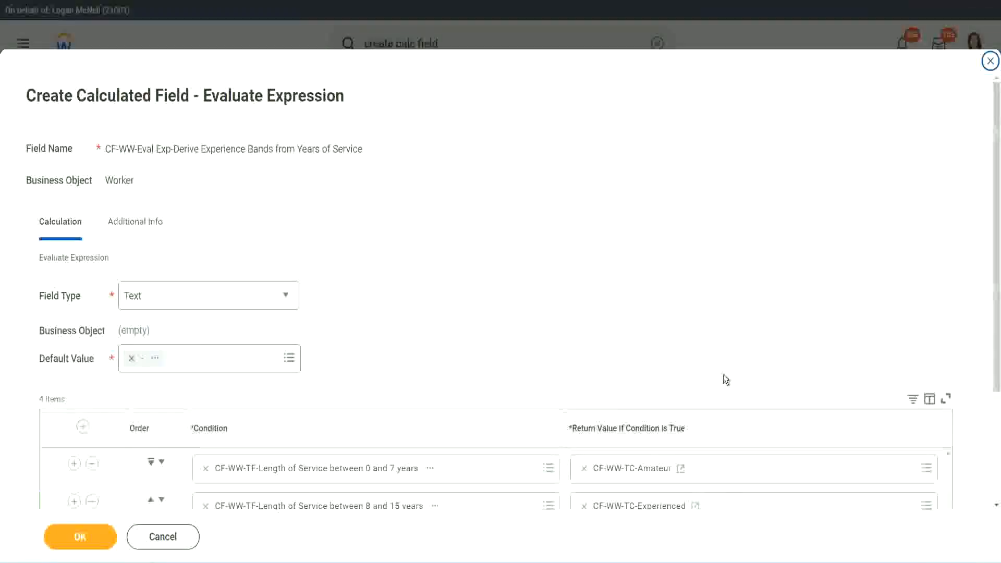
Step: Start a new calculated field for the greater than 31 years row's return value and name it CF-WW-TC-Legend, reusing the copied name
scroll(704, 415, "down", 3)
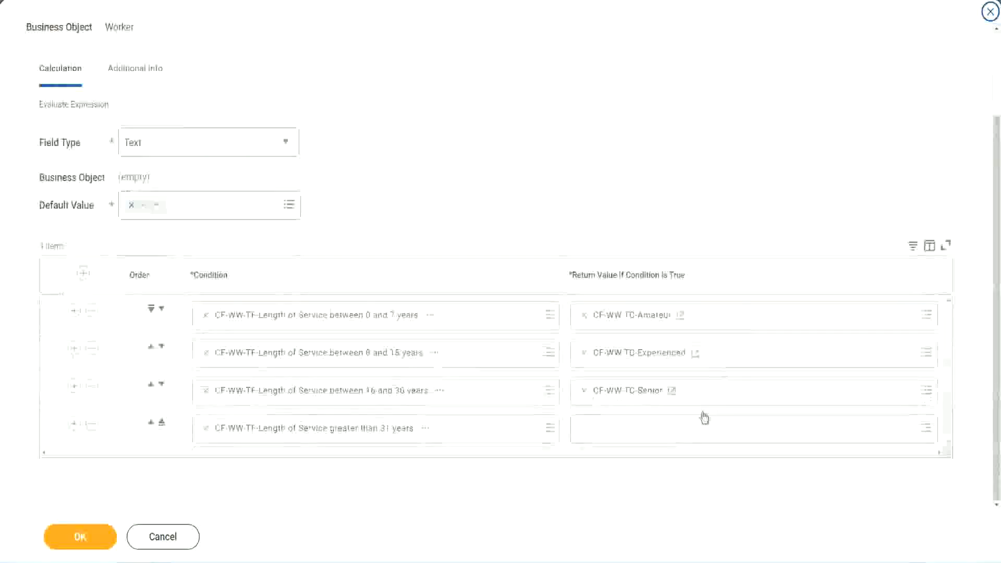
right_click(609, 393)
left_click(630, 448)
left_click(610, 435)
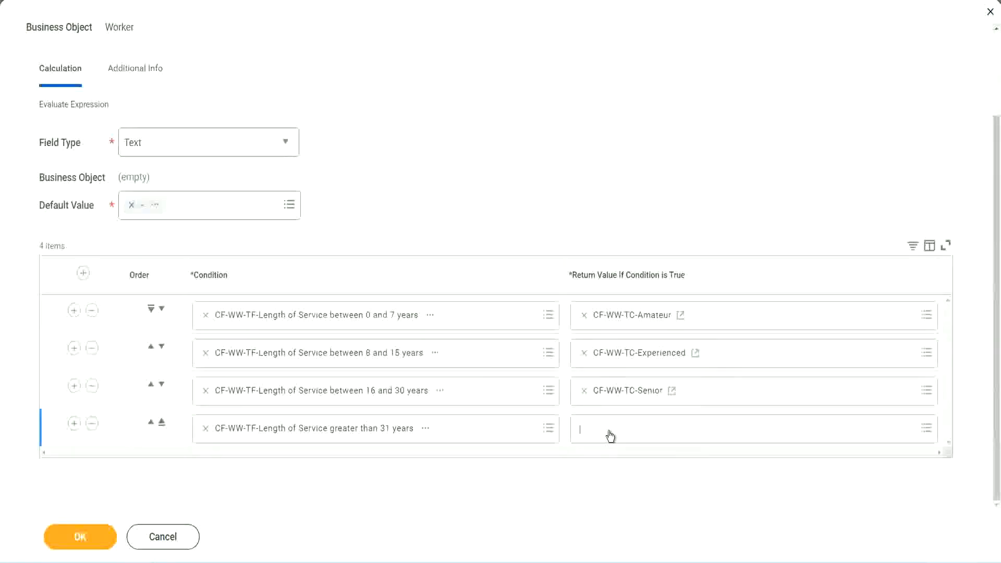
left_click(619, 406)
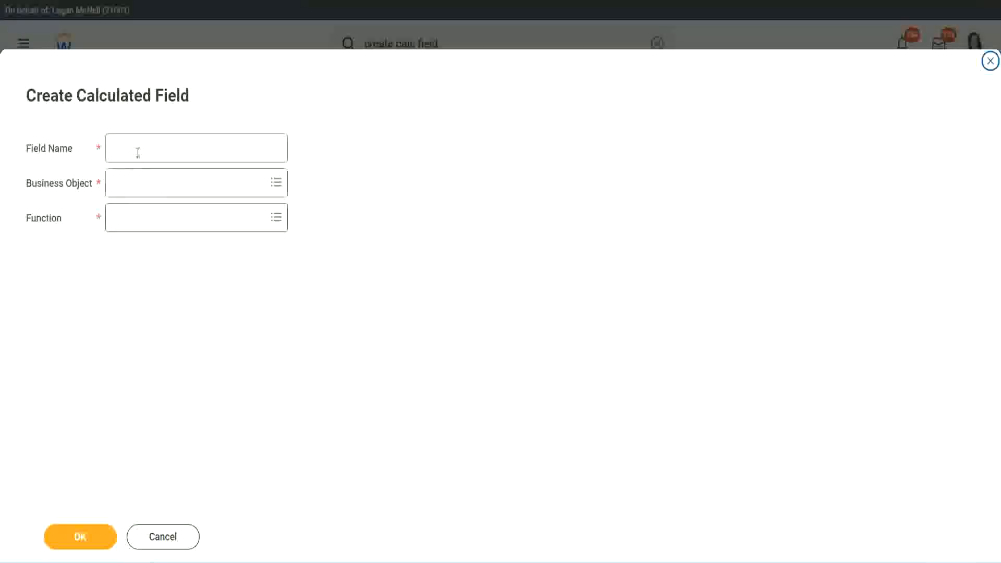
left_click(138, 151)
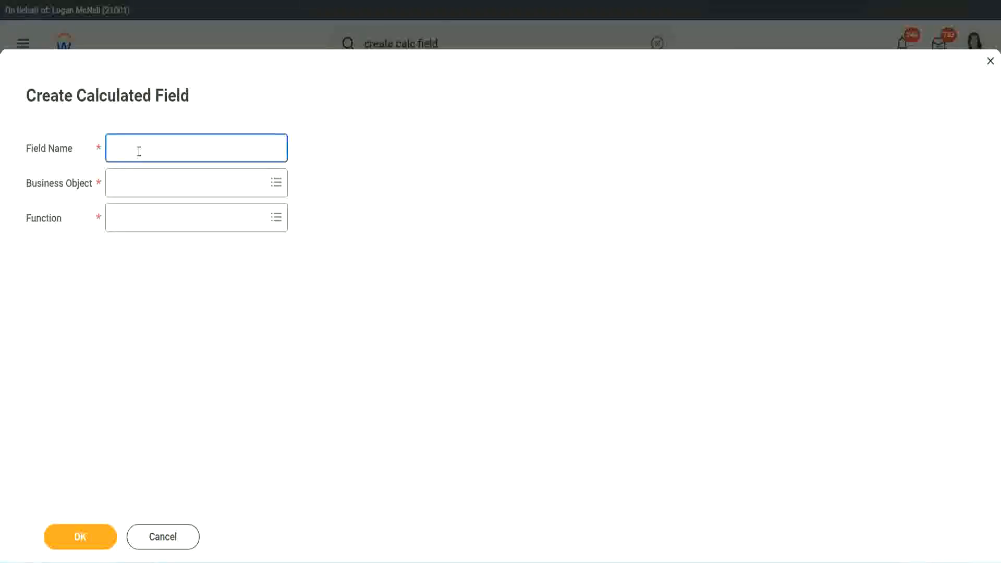
key("ctrl+v")
double_click(169, 148)
type("Le")
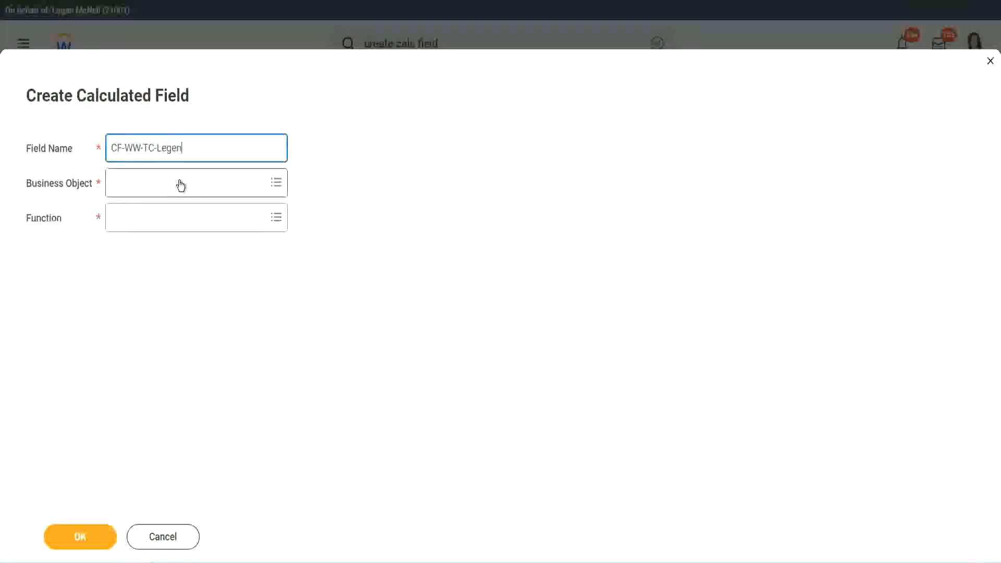
Step: Set the Legend field's business object to Global and its function to Text Constant, and submit these basic details
left_click(141, 190)
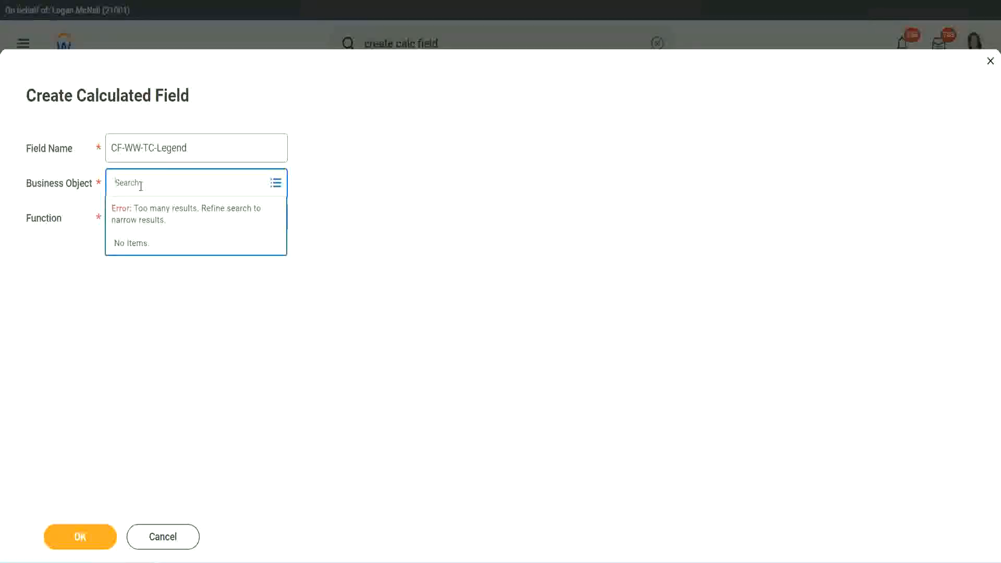
type("Global")
key("Return")
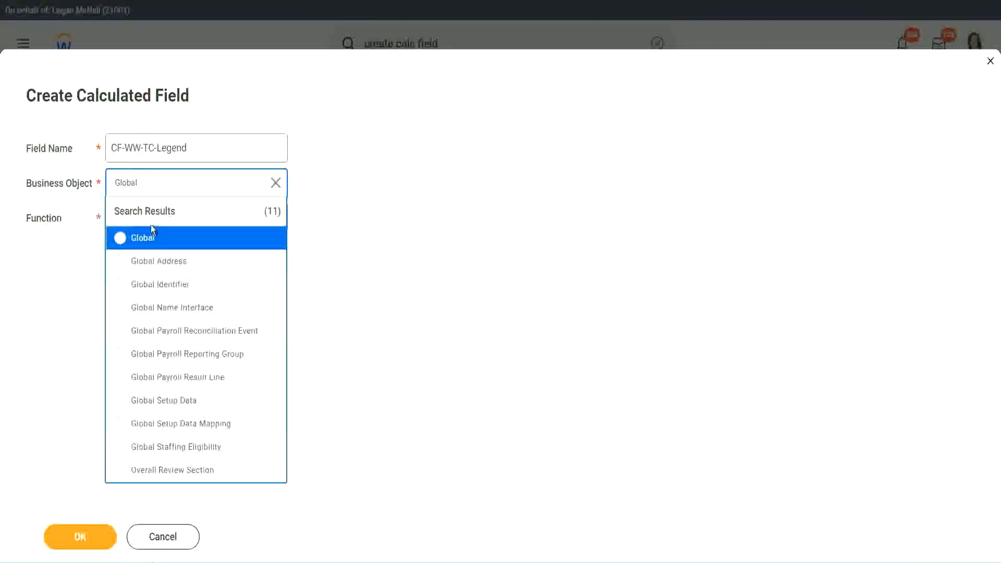
left_click(150, 240)
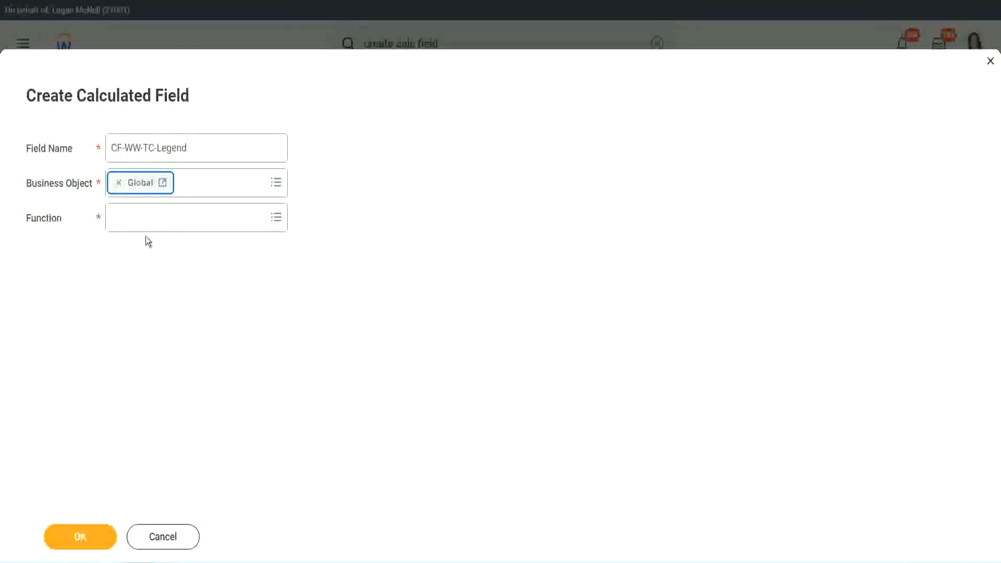
left_click(144, 216)
type("tc")
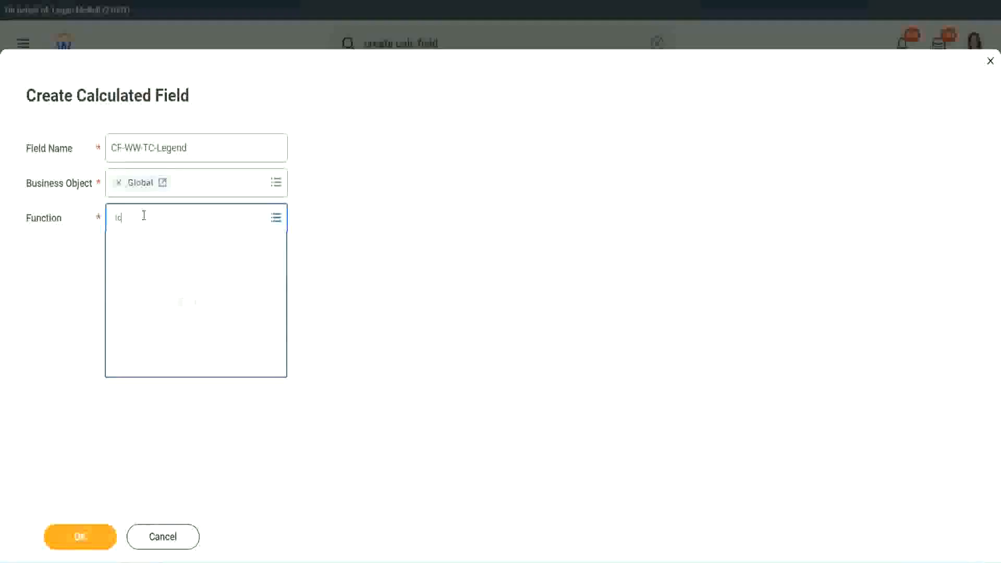
key("Return")
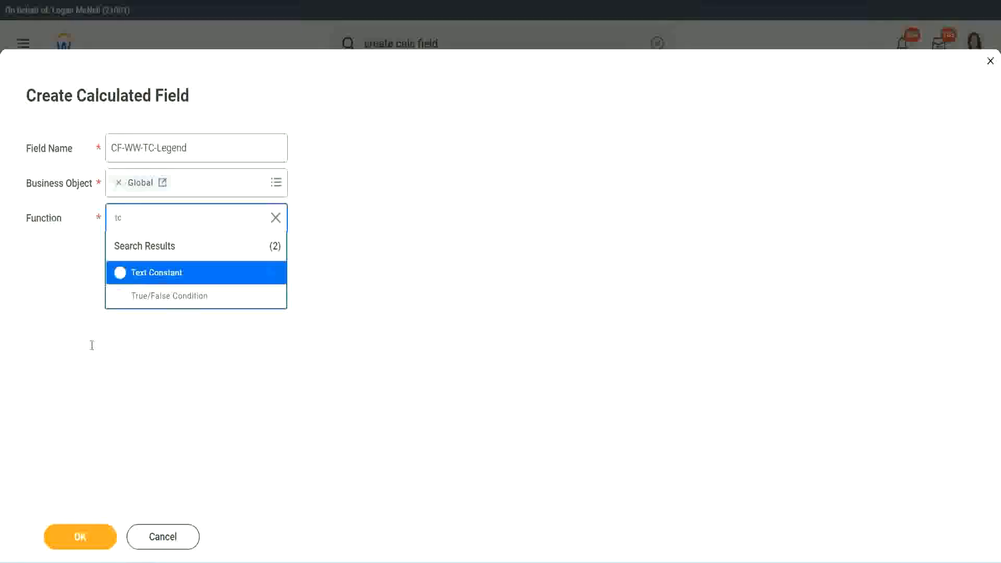
left_click(190, 274)
left_click(74, 540)
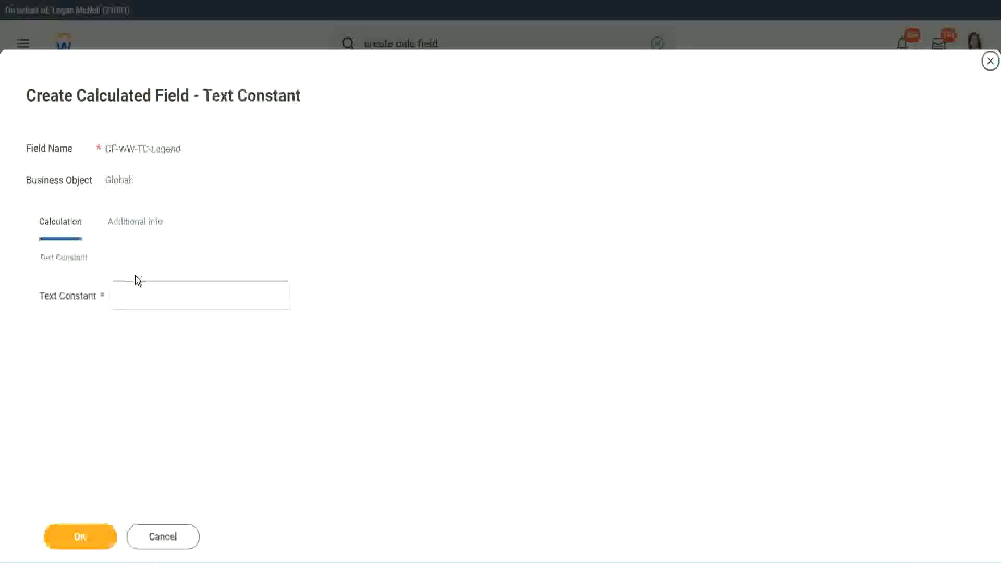
Step: Set the text constant of CF-WW-TC-Legend to Legend and save the calculated field
left_click(129, 296)
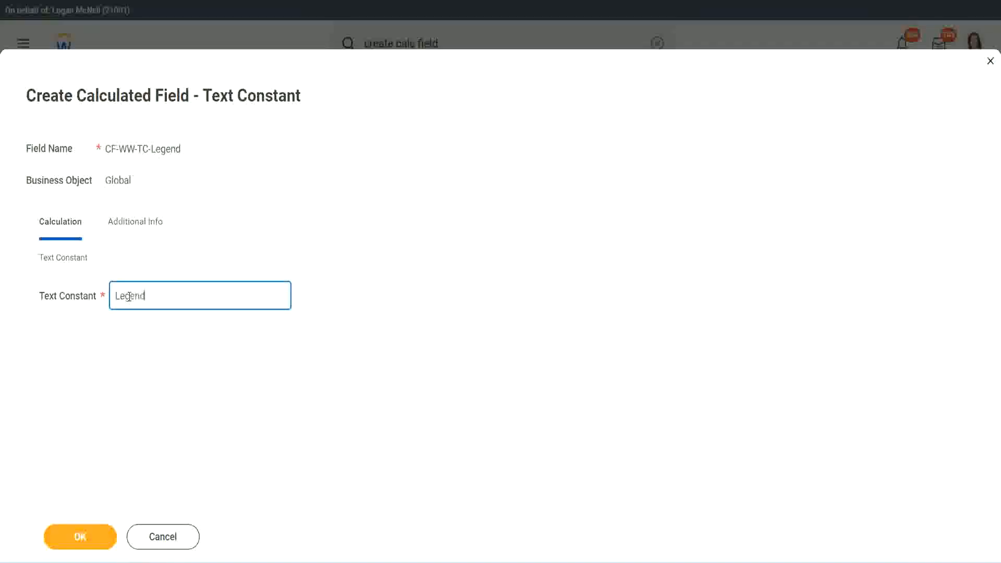
left_click(84, 537)
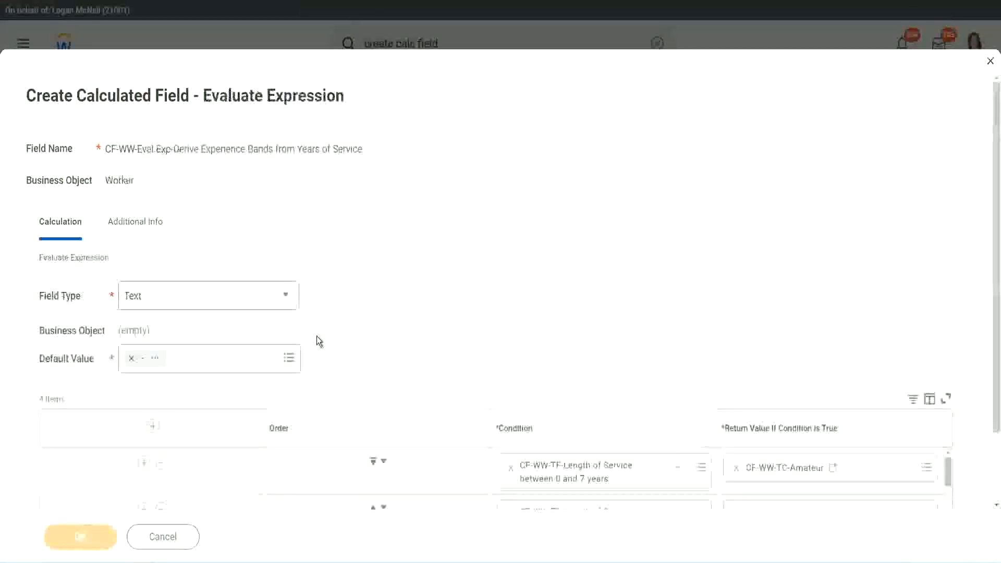
scroll(530, 280, "down", 3)
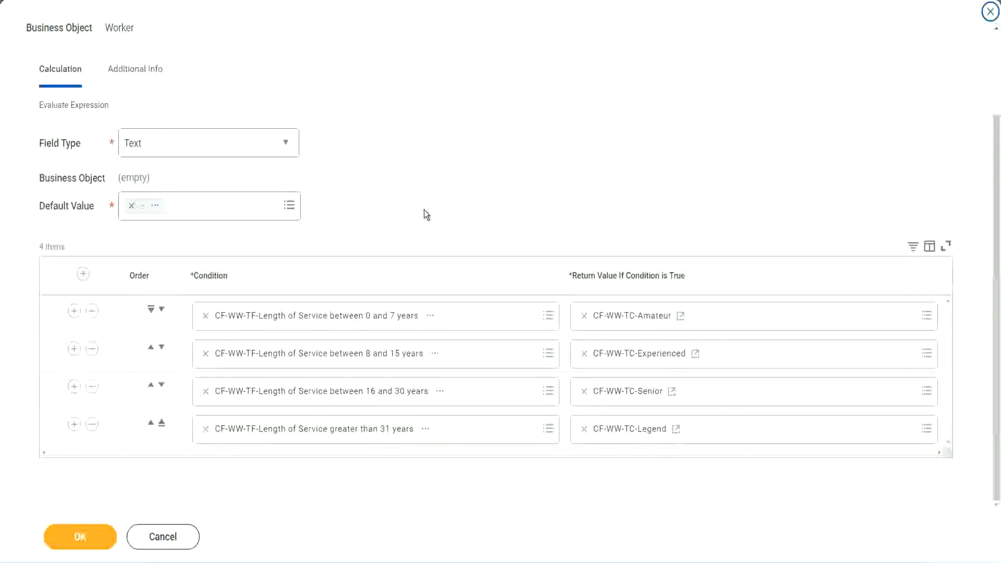
Step: Review the conditions, return values and field type of the Evaluate Expression calculated field and save it
scroll(424, 210, "up", 3)
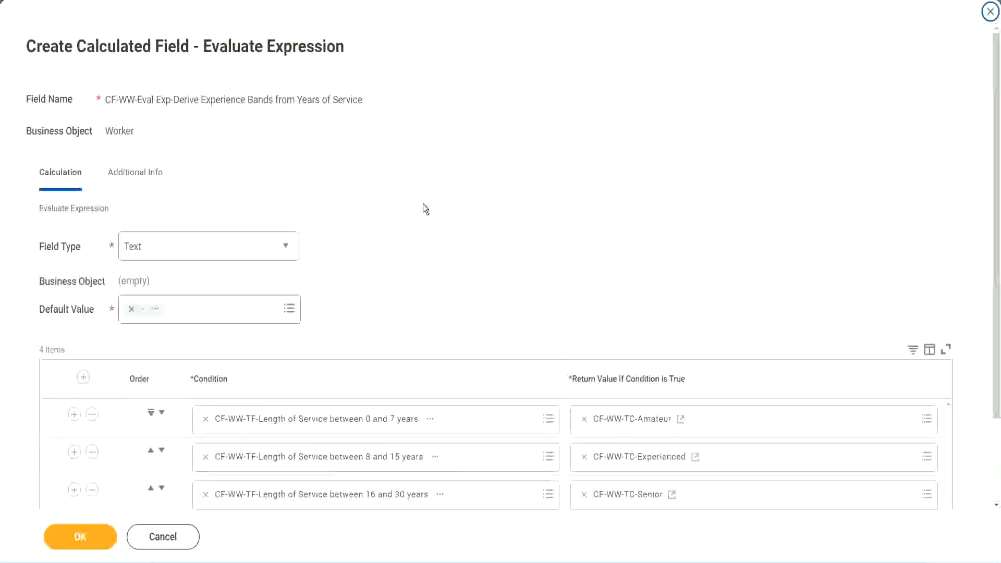
scroll(423, 204, "down", 3)
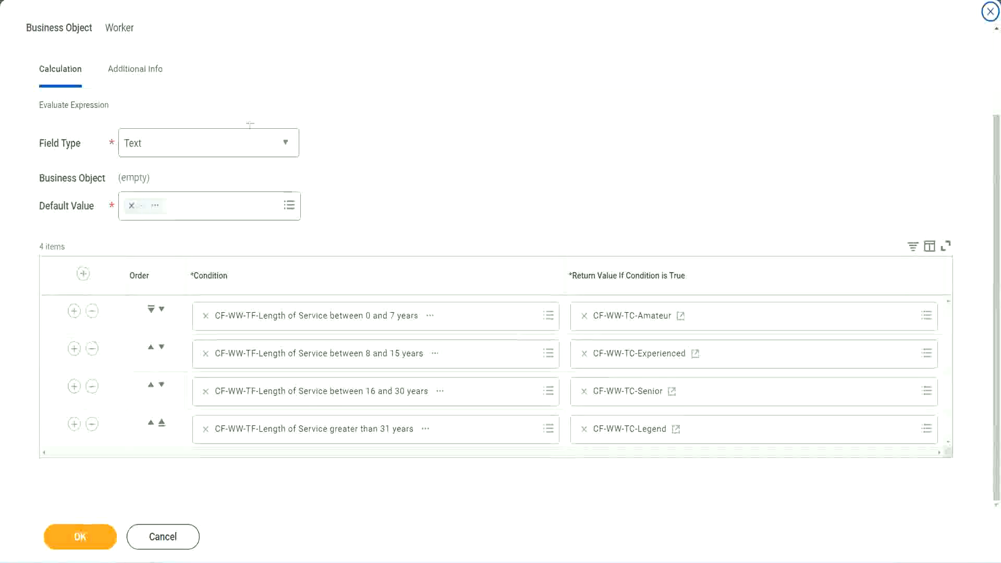
left_click_drag(641, 147, 649, 242)
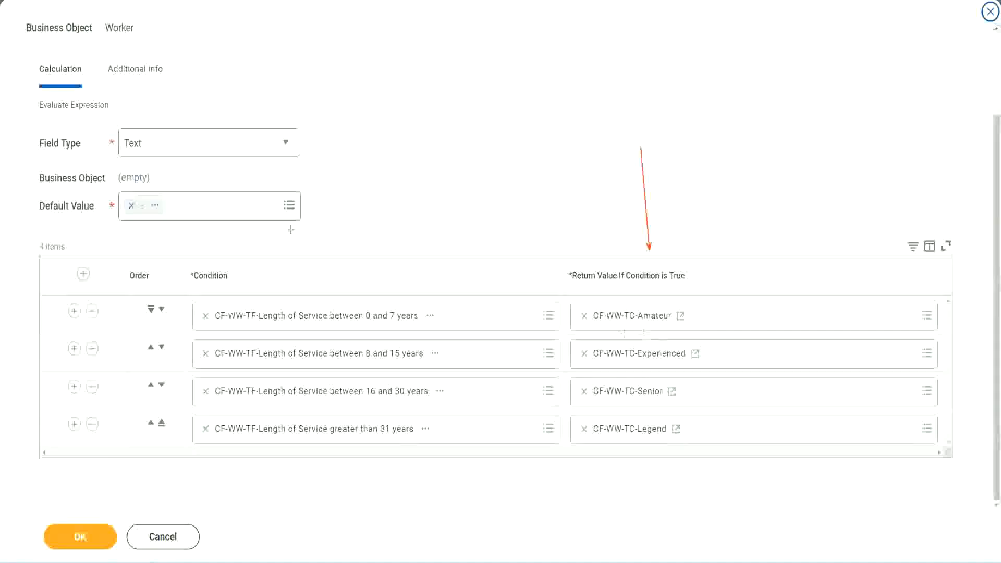
left_click_drag(124, 90, 128, 125)
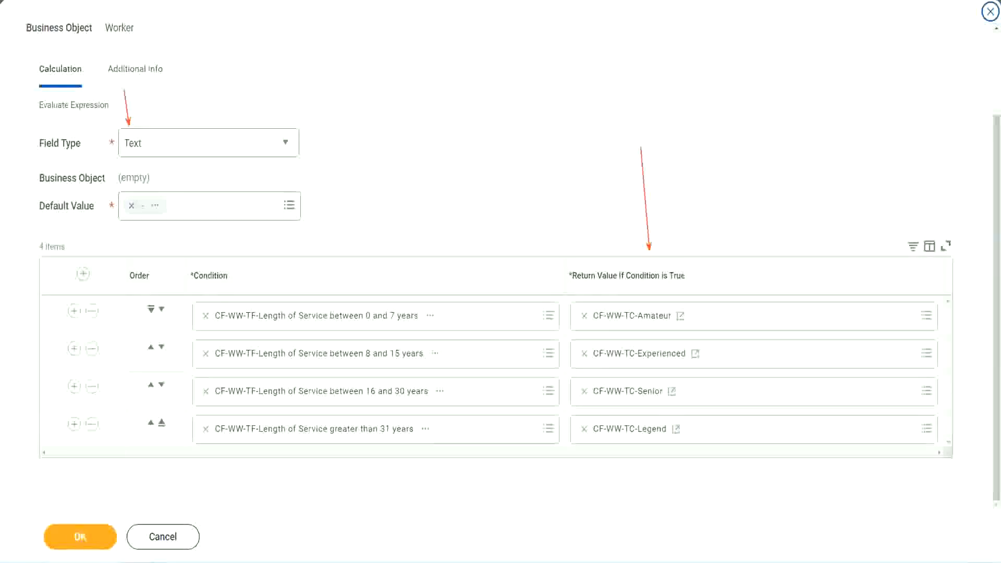
left_click(87, 534)
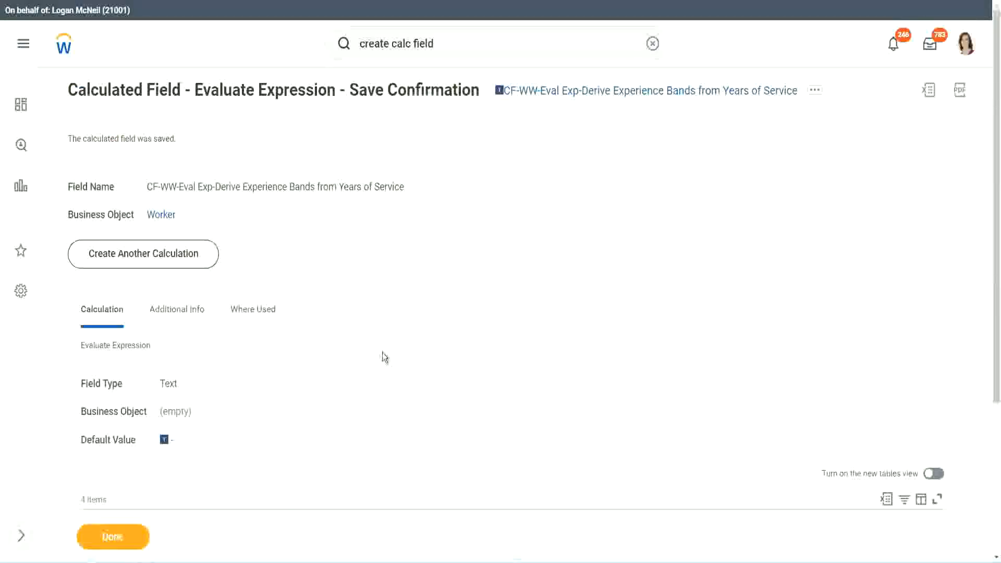
Step: Review the saved experience bands calculated field and copy its name as text
scroll(383, 349, "down", 4)
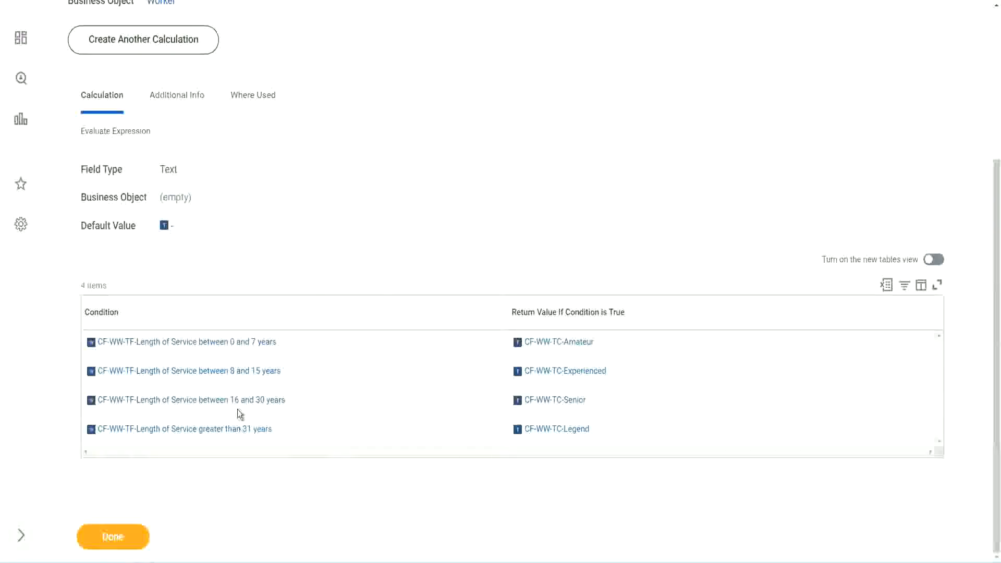
scroll(482, 161, "up", 4)
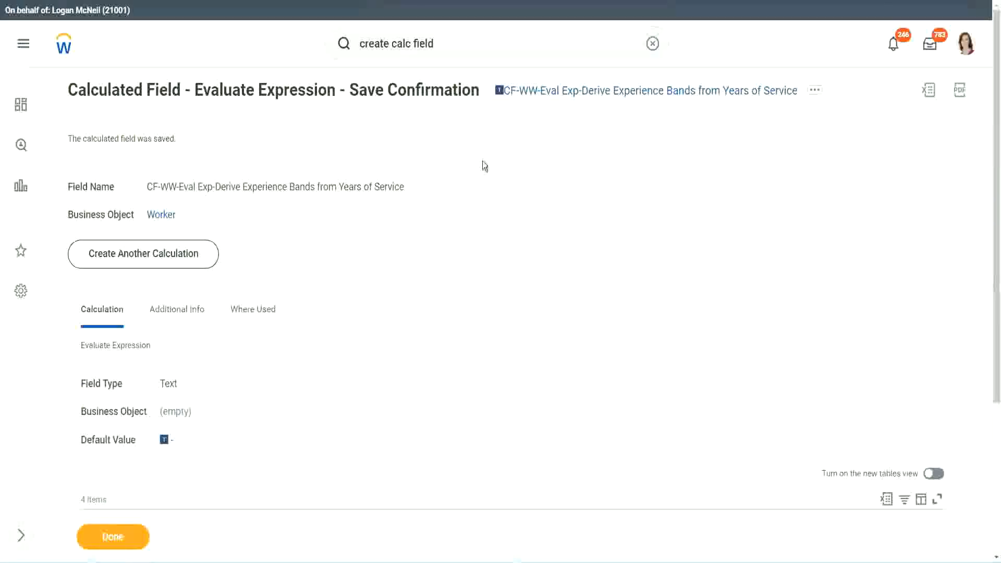
right_click(588, 98)
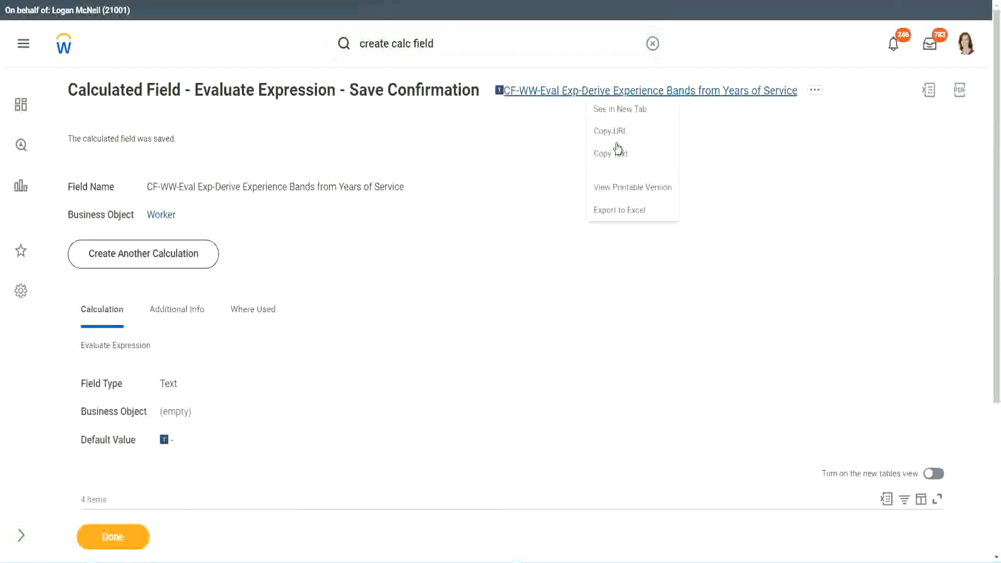
left_click(616, 157)
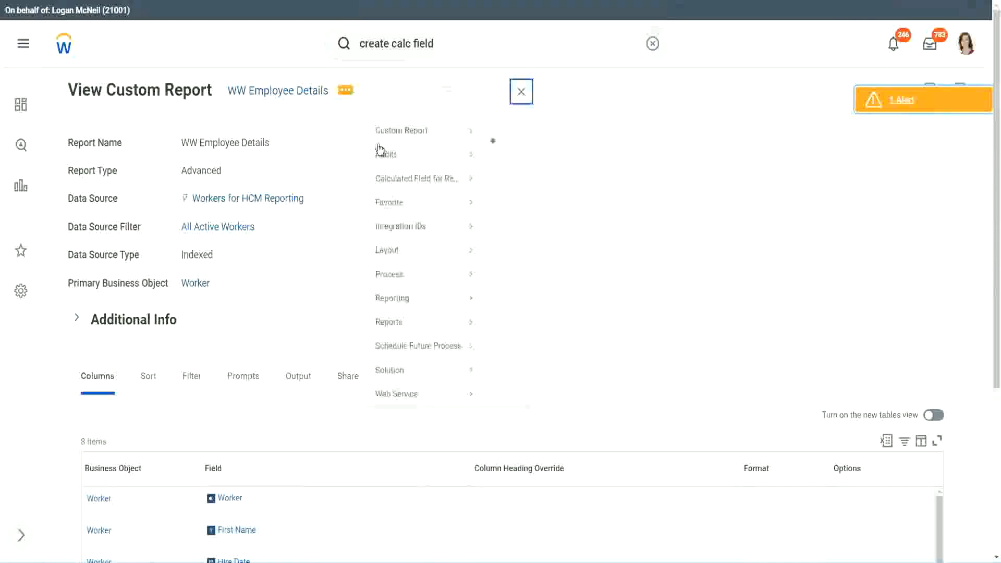
Step: Edit the WW Employee Details report to append a blank Worker column row and remove the Years of Service substring text column
mouse_move(404, 148)
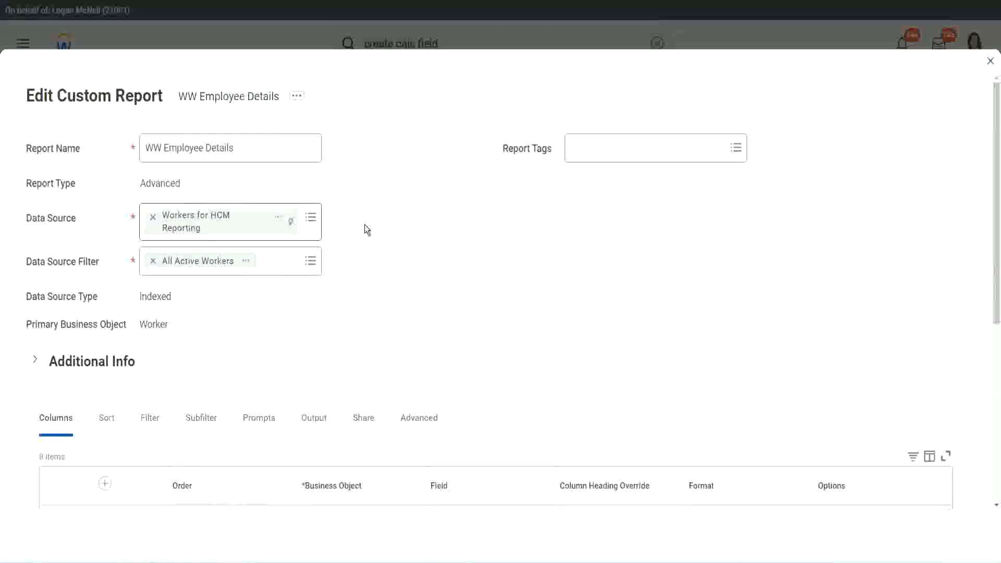
scroll(364, 224, "down", 4)
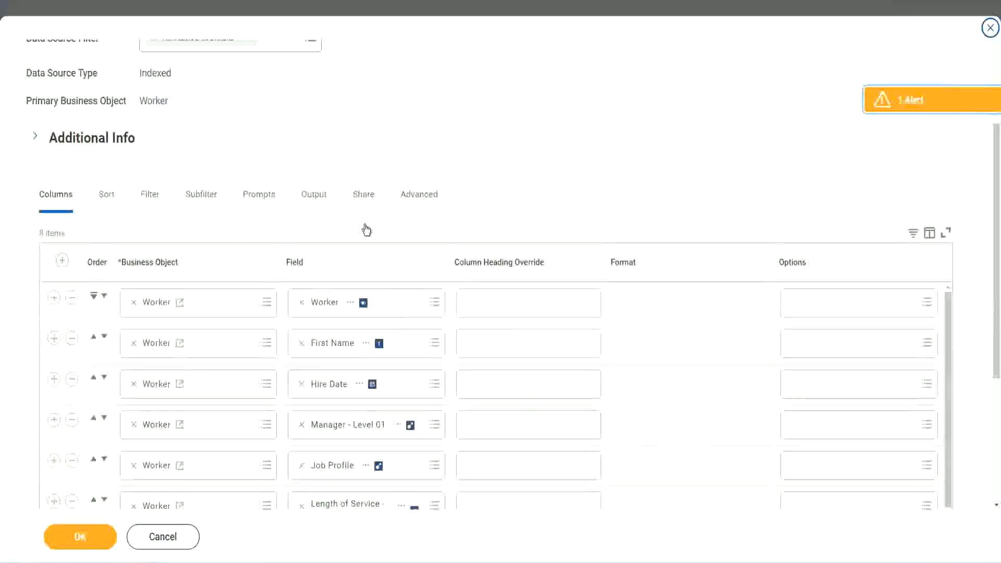
scroll(365, 228, "down", 2)
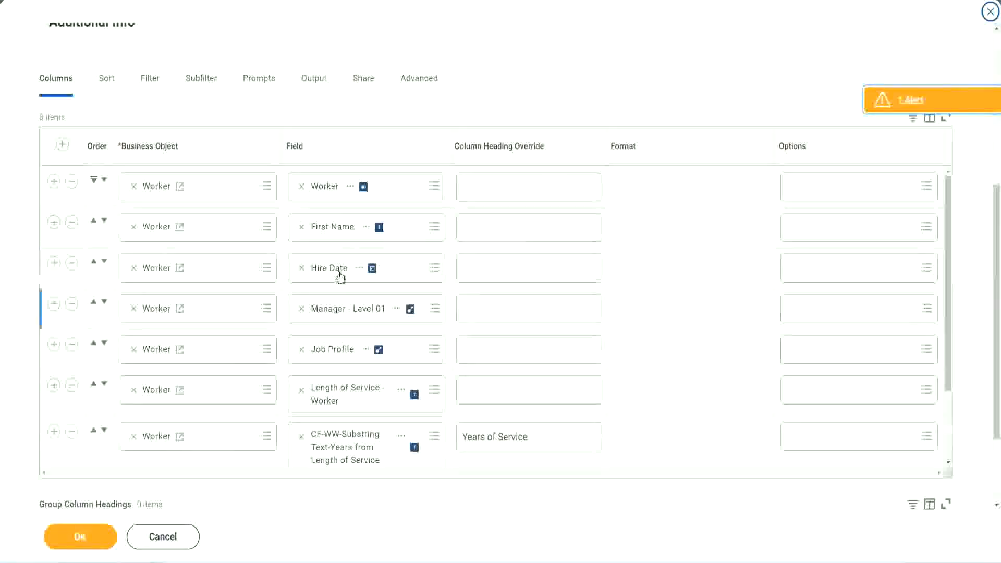
left_click(54, 432)
scroll(352, 302, "down", 1)
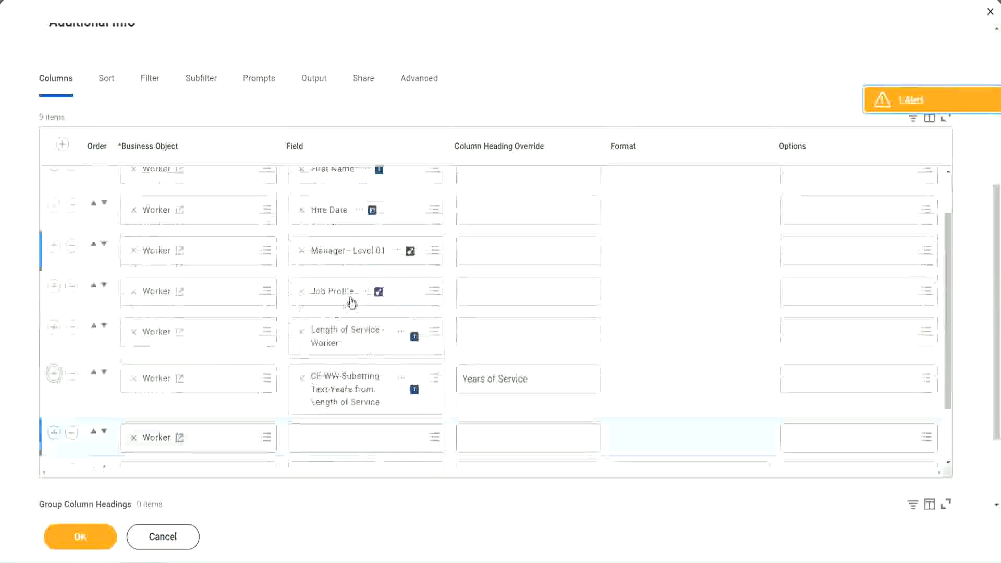
scroll(364, 313, "down", 5)
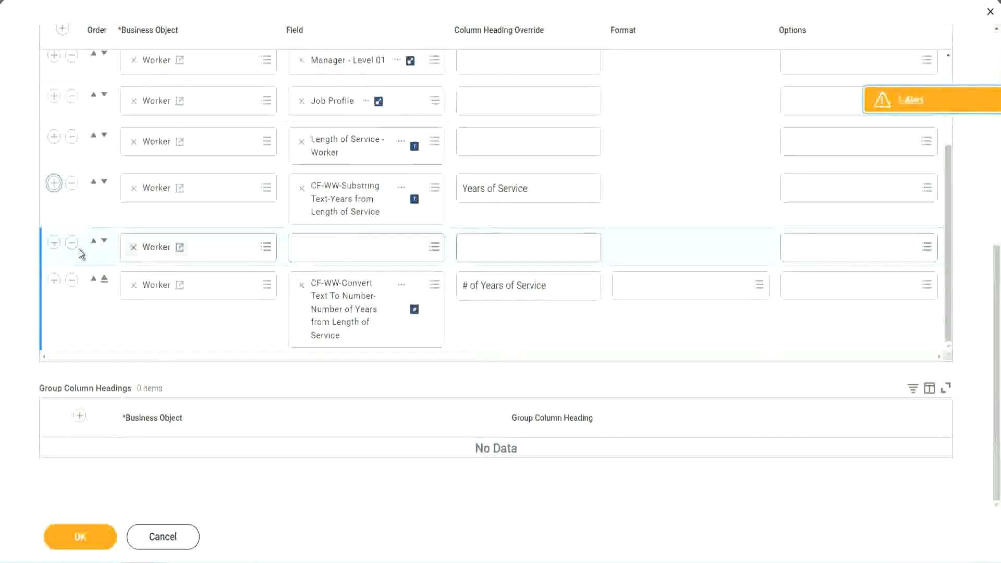
left_click(105, 242)
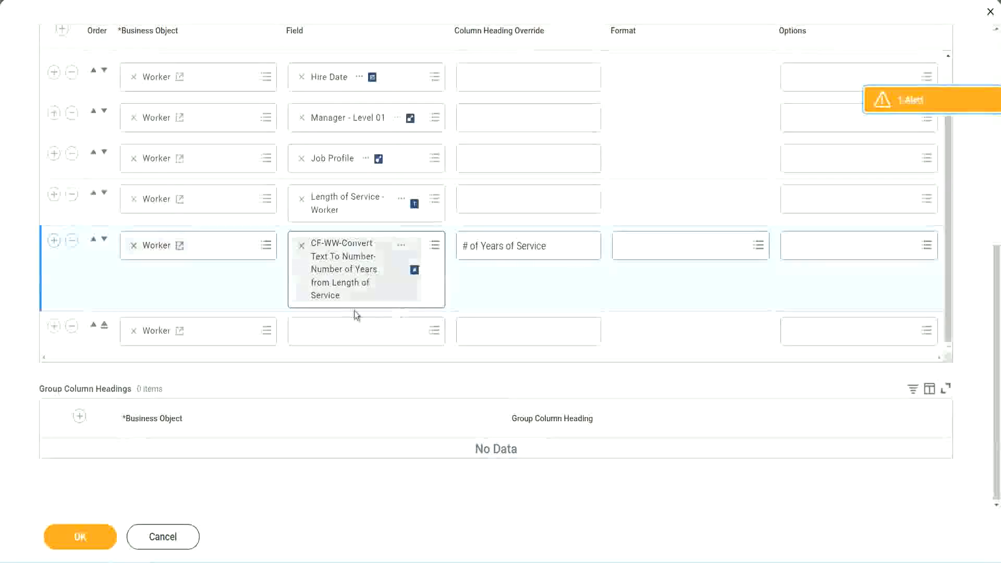
Step: Set the blank column's field to CF-WW-Eval Exp-Derive Experience Bands from Years of Service, override its heading with Experience Bands, and save the report
left_click(328, 334)
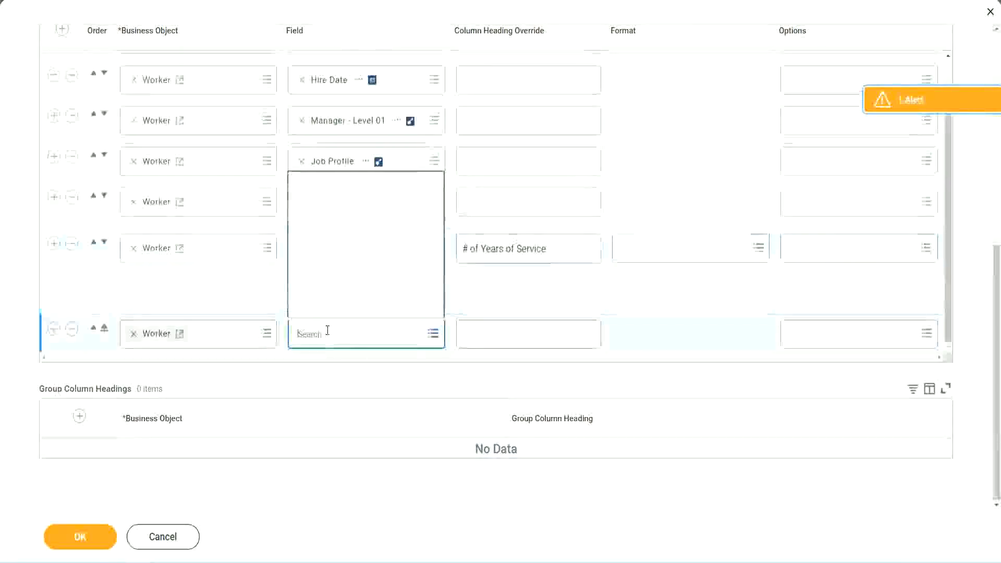
key("ctrl+v")
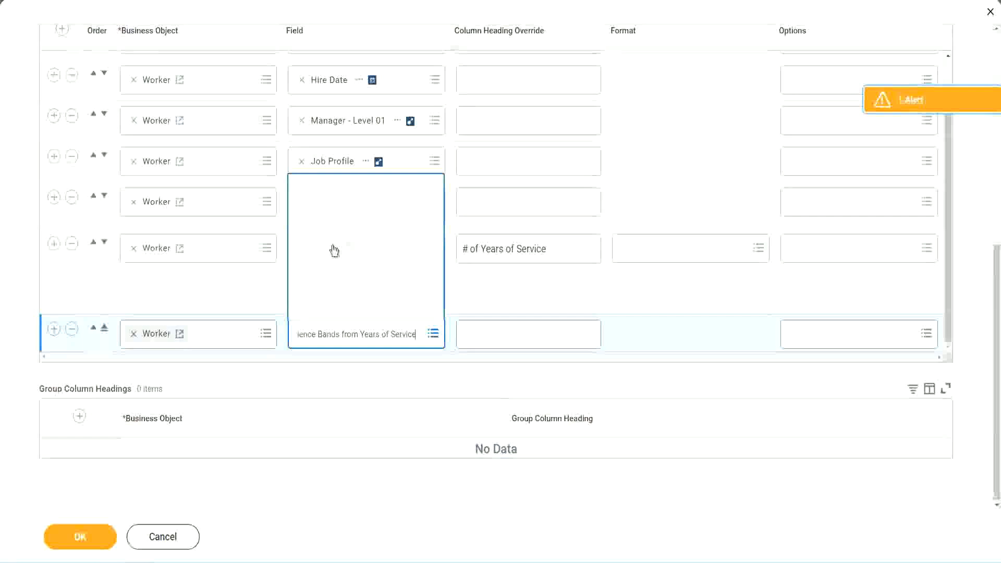
left_click(510, 300)
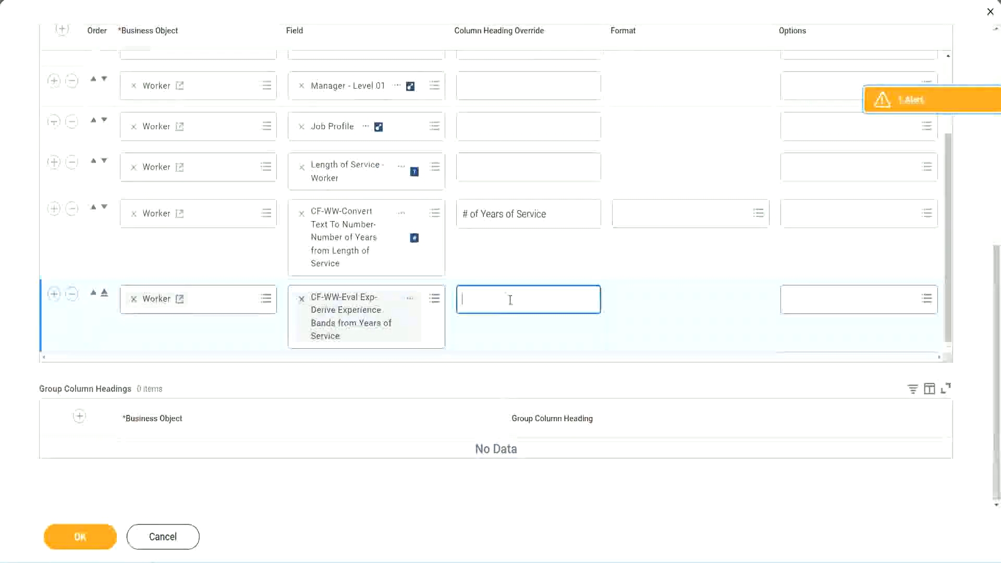
type("Experience B")
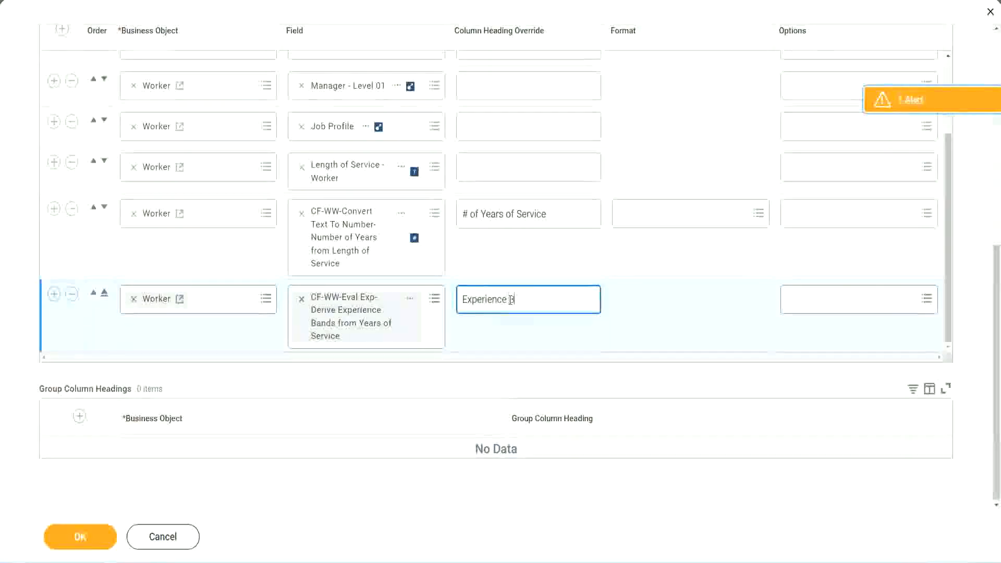
type("ands")
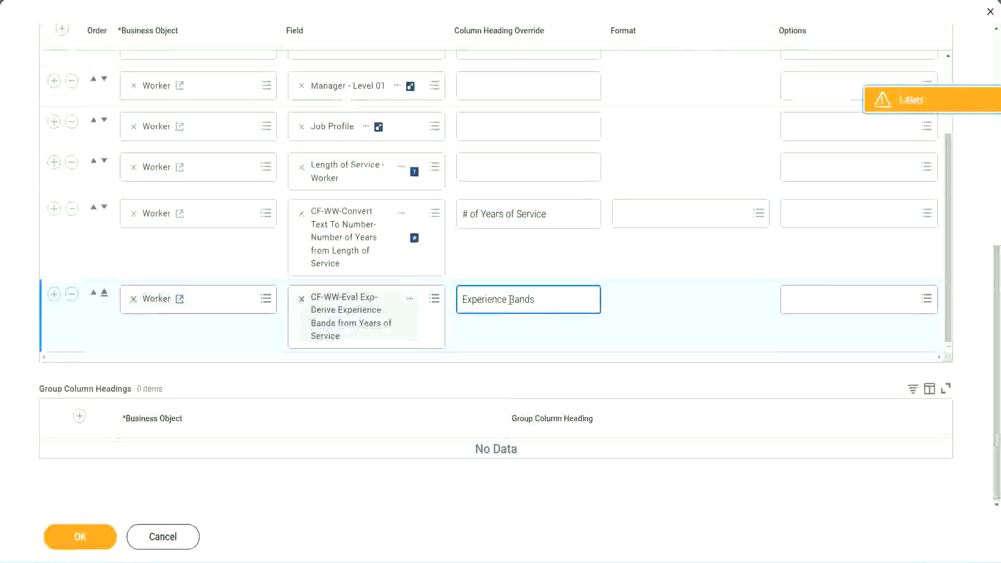
left_click(95, 538)
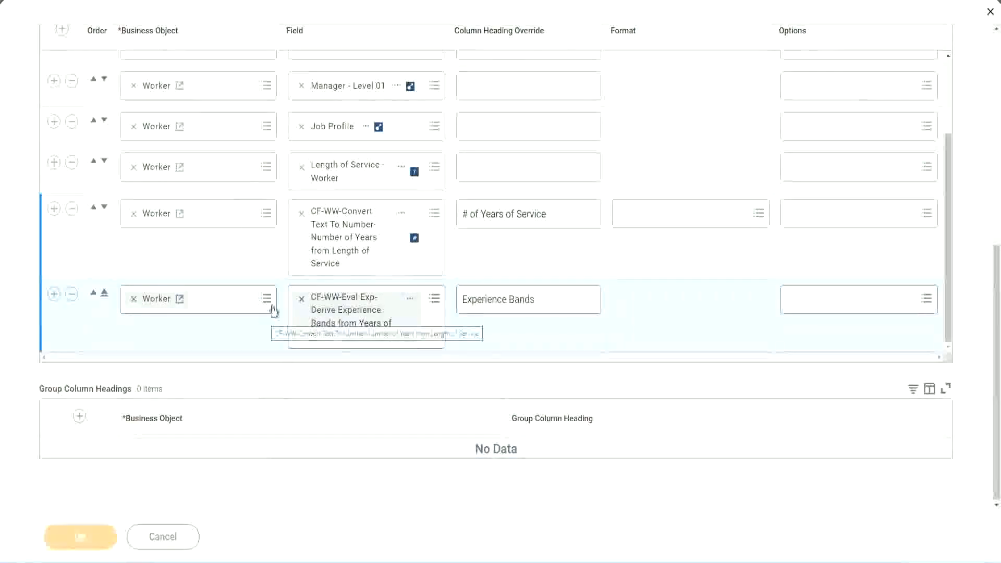
Step: Run the WW Employee Details report with the worker type, employee type and contingent worker type prompts left empty
scroll(290, 371, "down", 5)
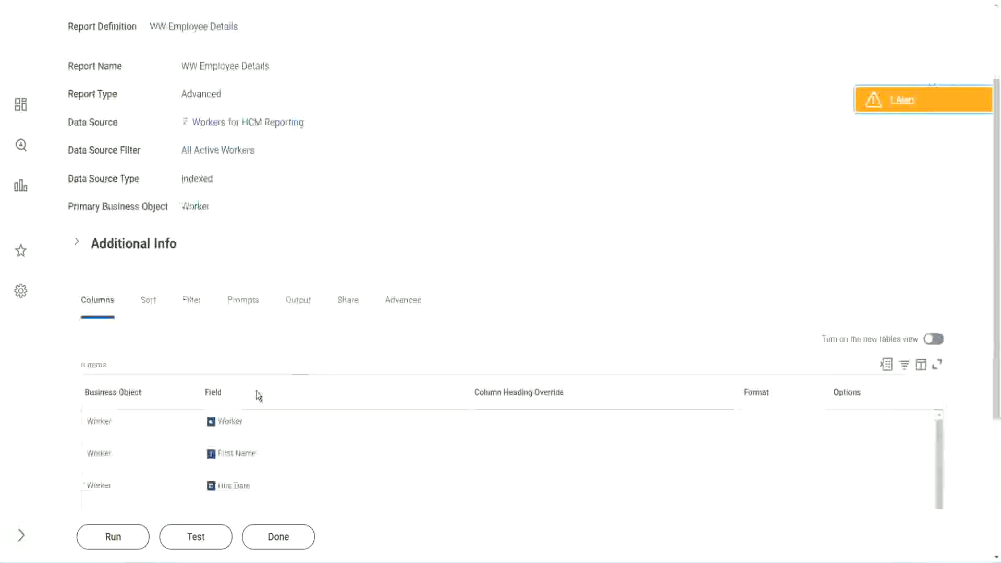
left_click(113, 537)
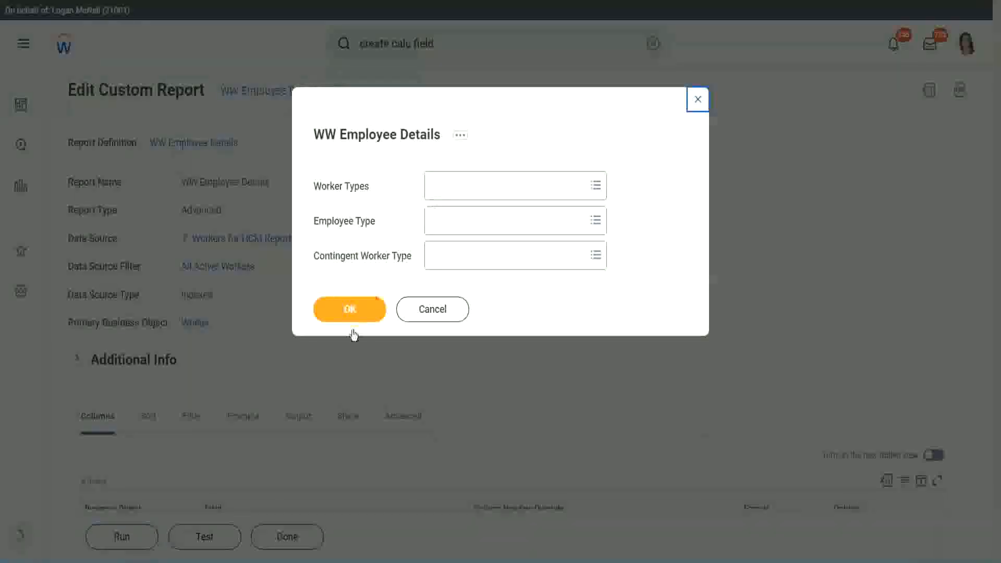
left_click(369, 300)
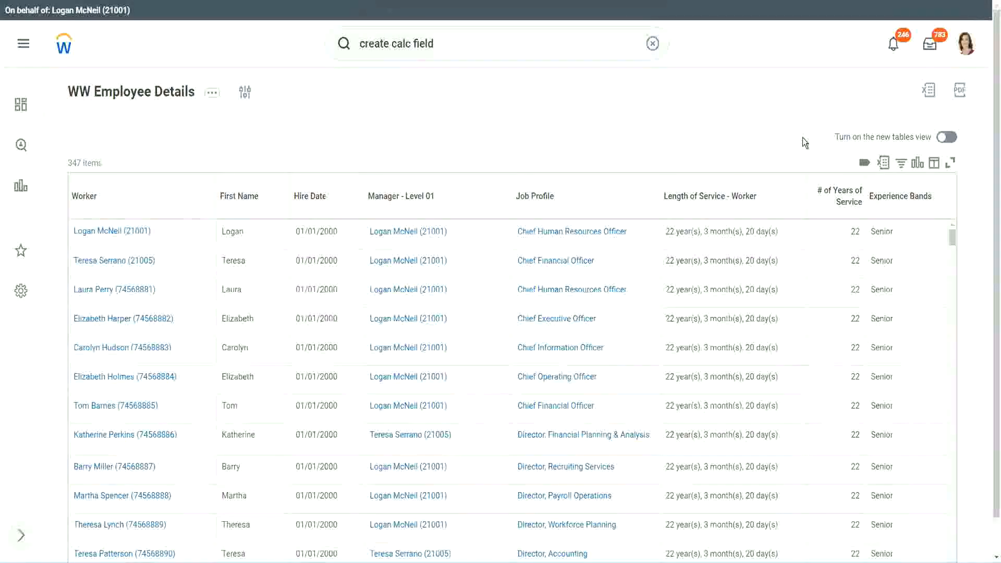
Step: Compare the first worker's years of service and experience band with the 16 - 30 years rule in the Notepad++ notes
scroll(802, 137, "down", 1)
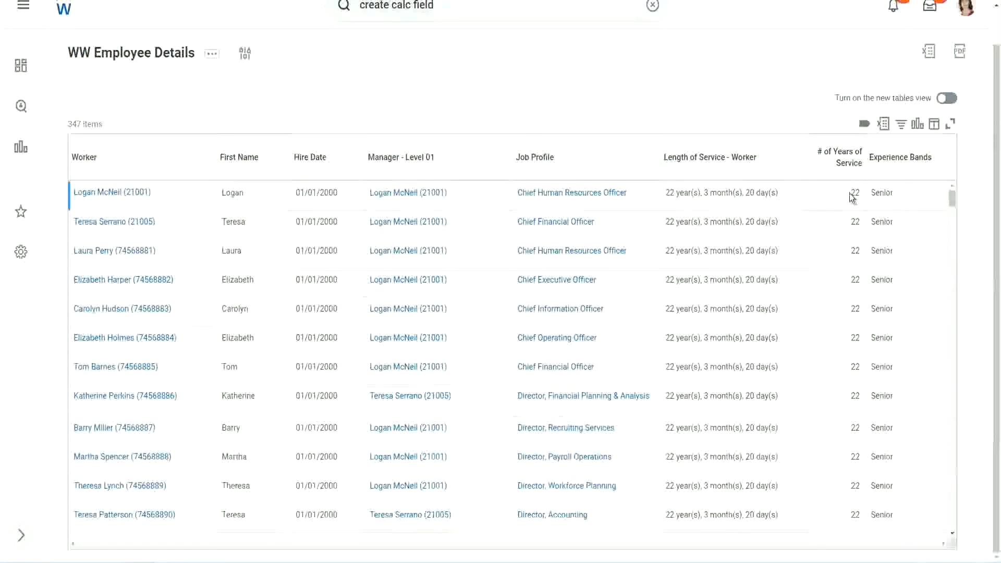
double_click(855, 195)
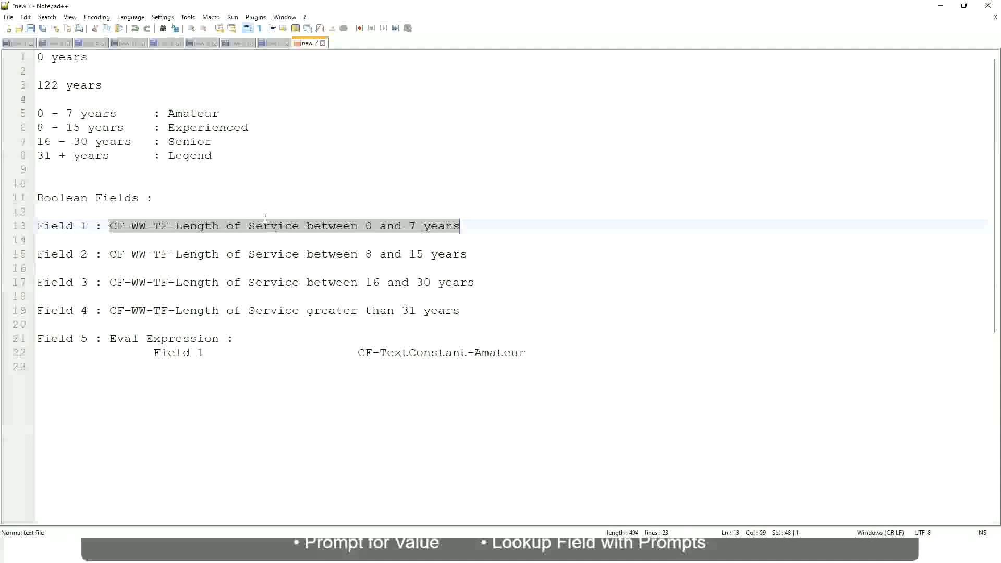
left_click(149, 182)
left_click(173, 141)
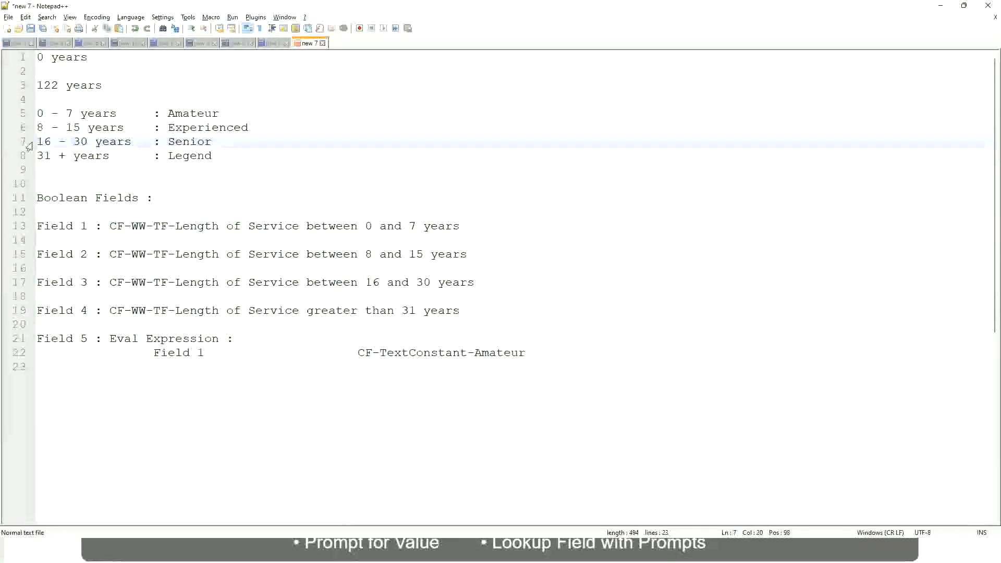
left_click_drag(37, 142, 136, 148)
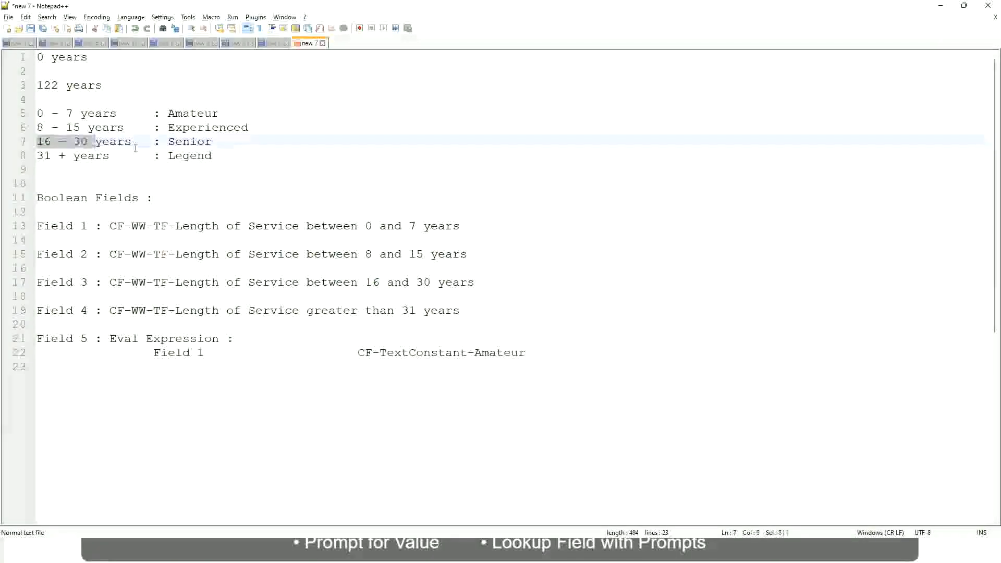
double_click(185, 145)
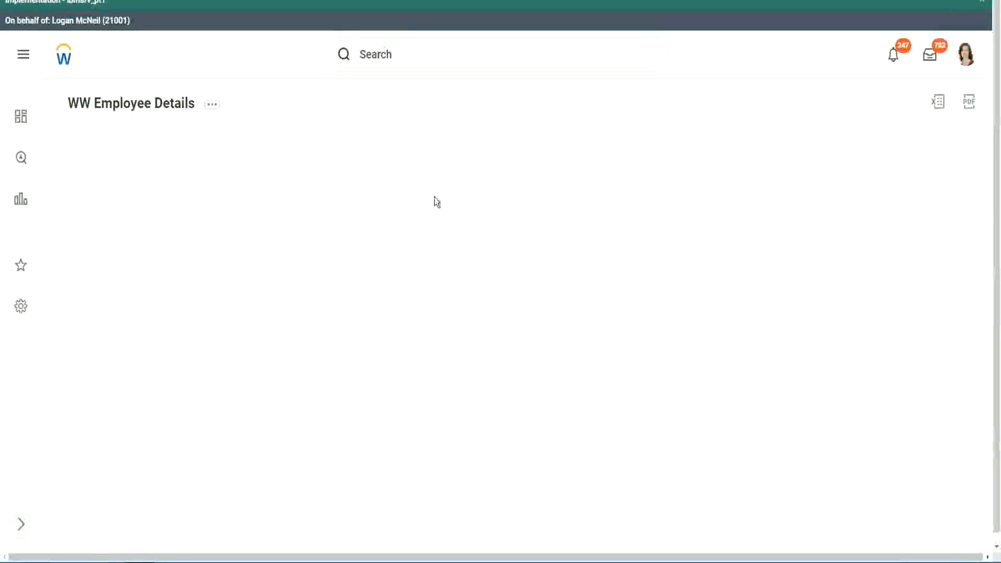
Step: Return to the Workday report output and check the experience bands against the years of service across the worker rows
scroll(862, 315, "down", 3)
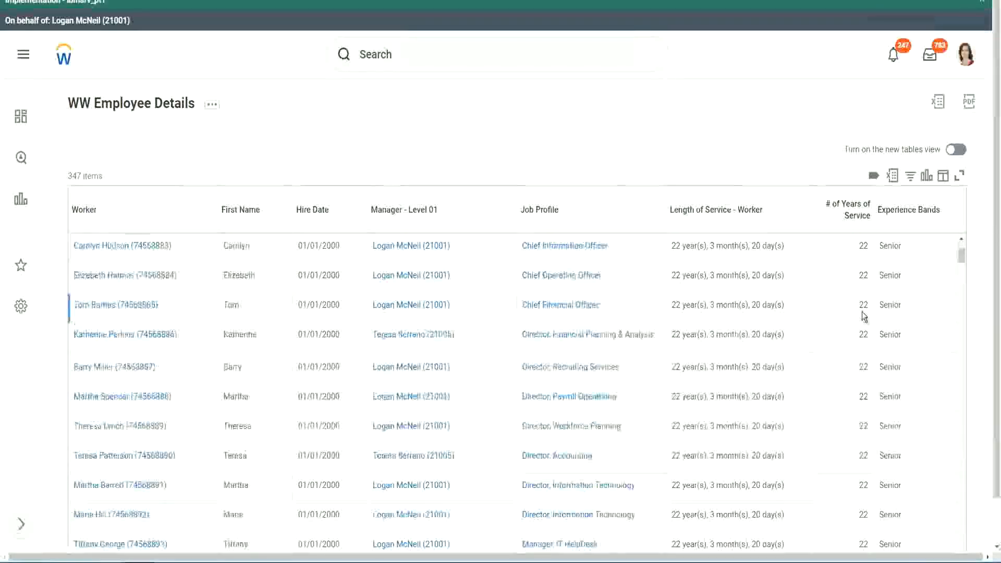
scroll(863, 316, "down", 7)
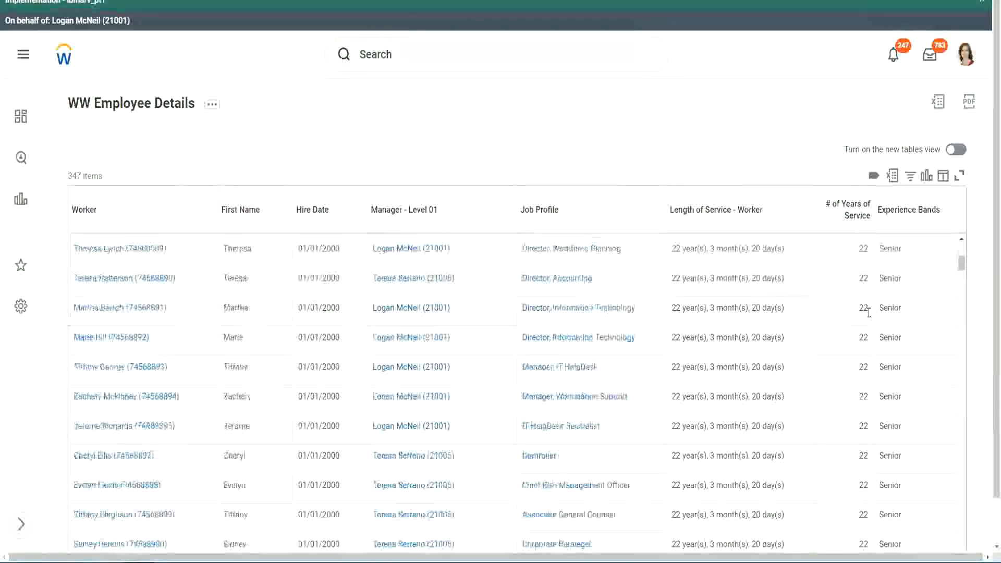
scroll(872, 345, "down", 7)
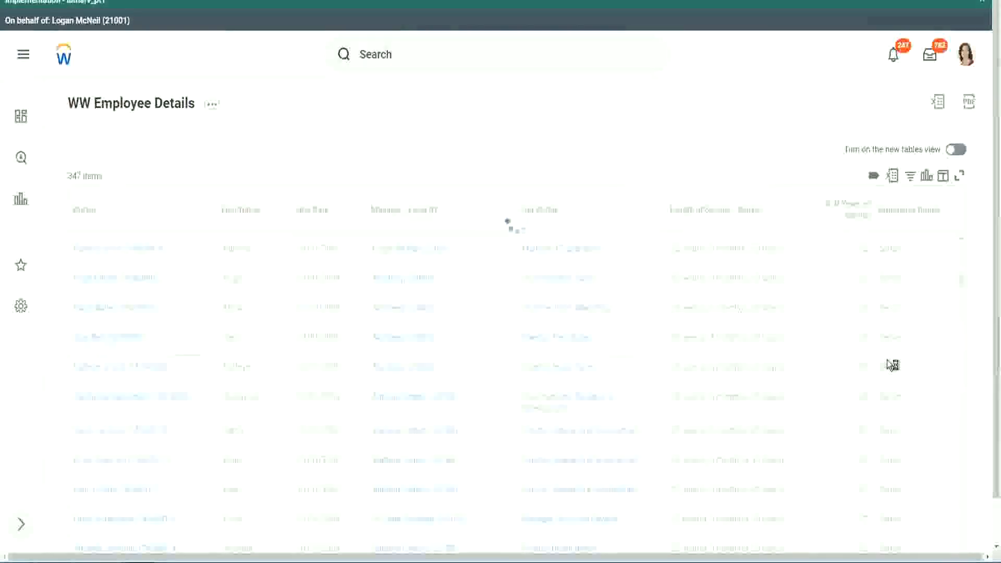
scroll(886, 359, "down", 1)
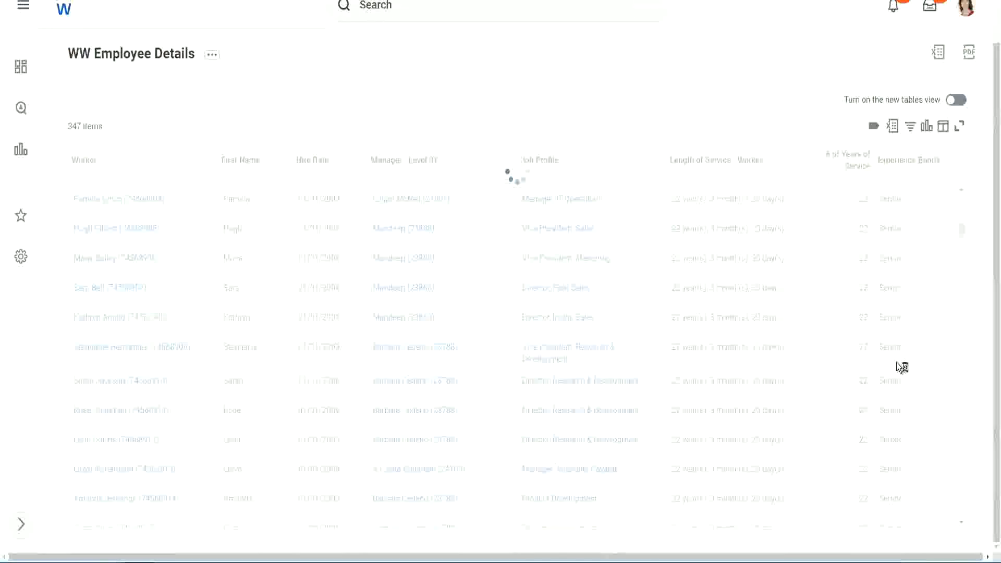
scroll(927, 294, "down", 6)
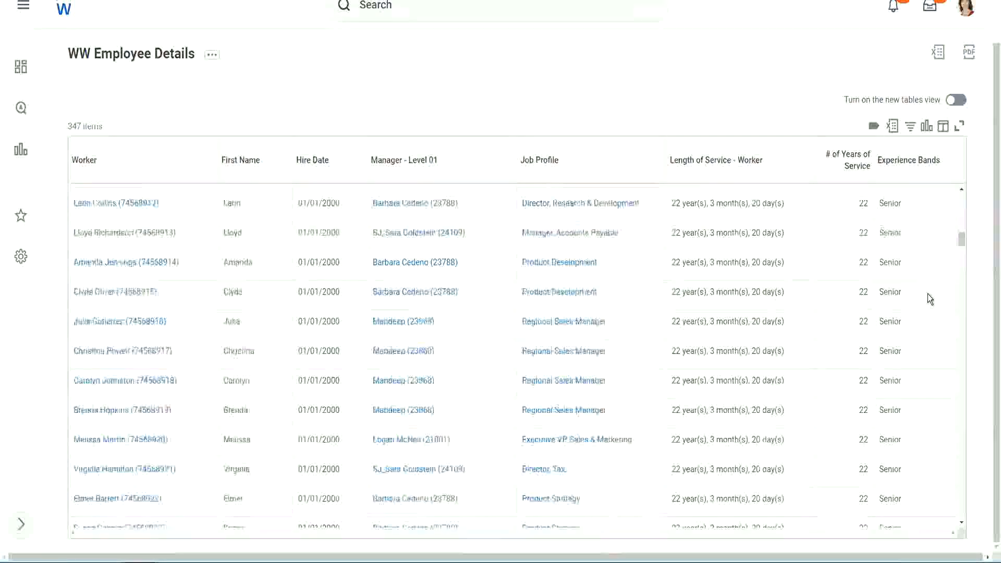
scroll(929, 298, "down", 3)
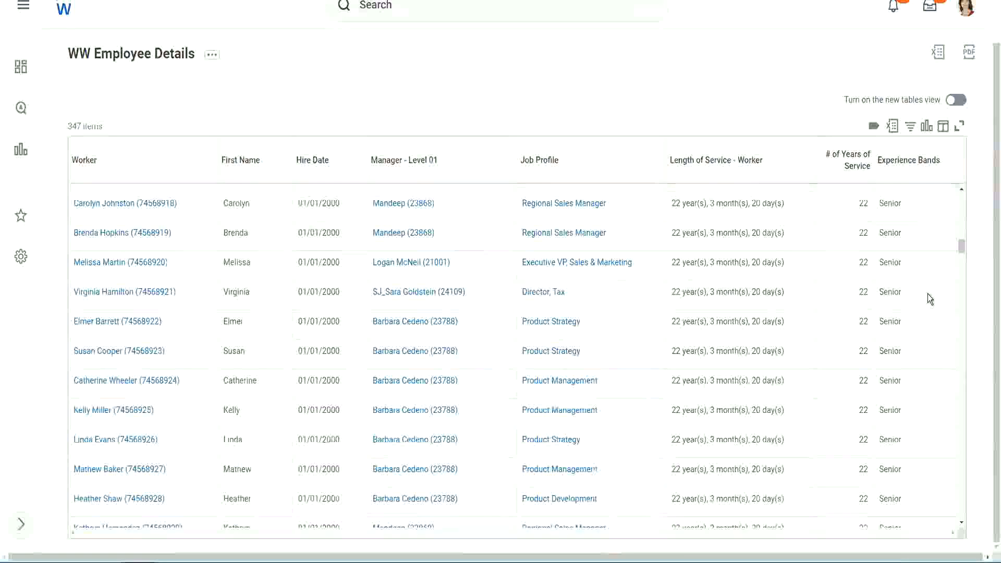
scroll(929, 297, "down", 6)
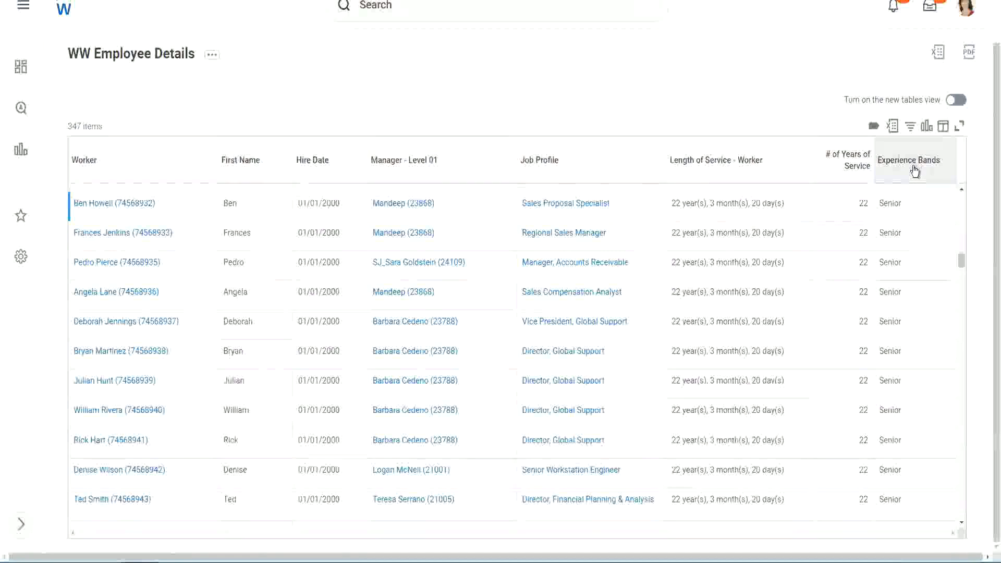
Step: Filter the report output to rows whose Experience Bands column contains Amateur
left_click(915, 171)
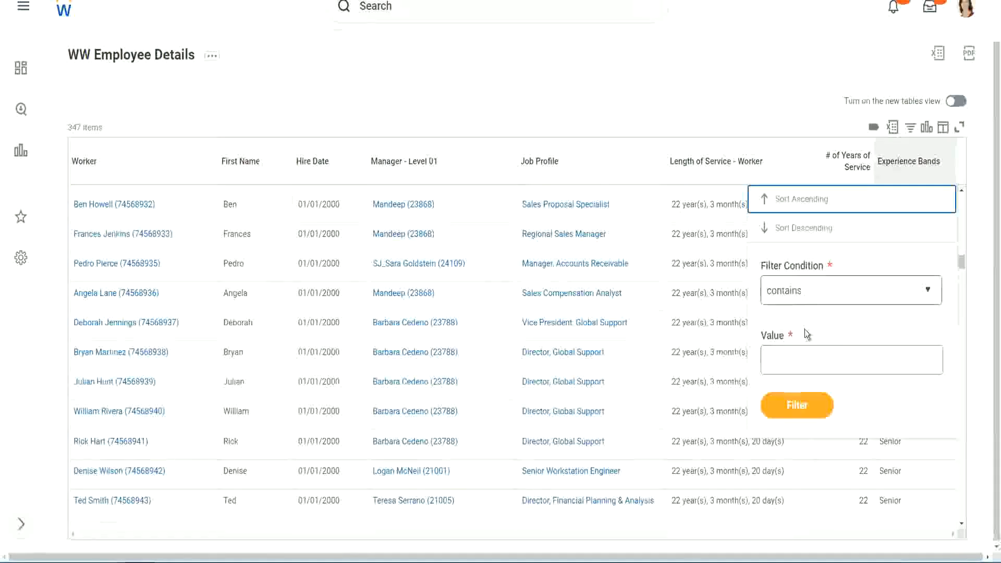
left_click(794, 352)
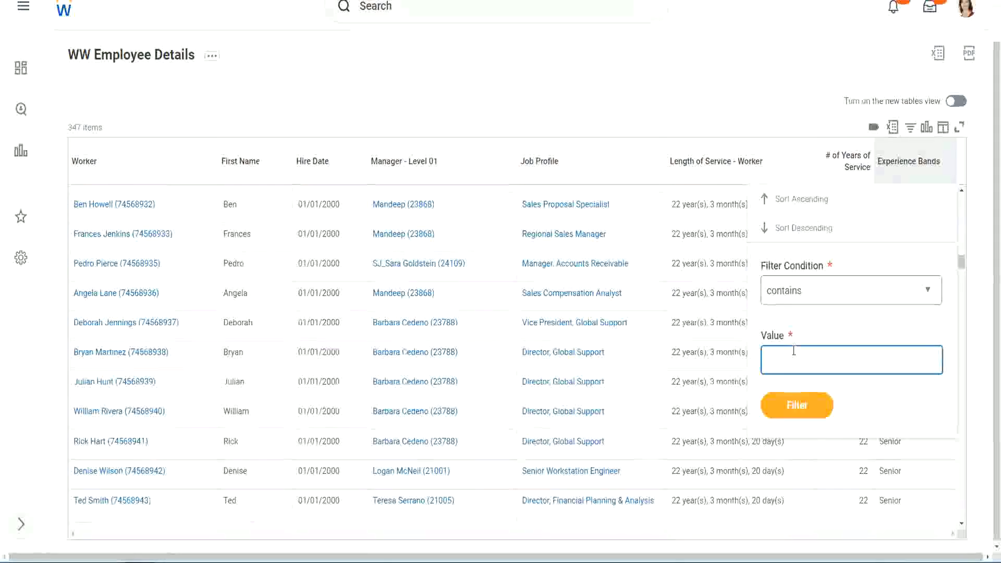
type("Amate")
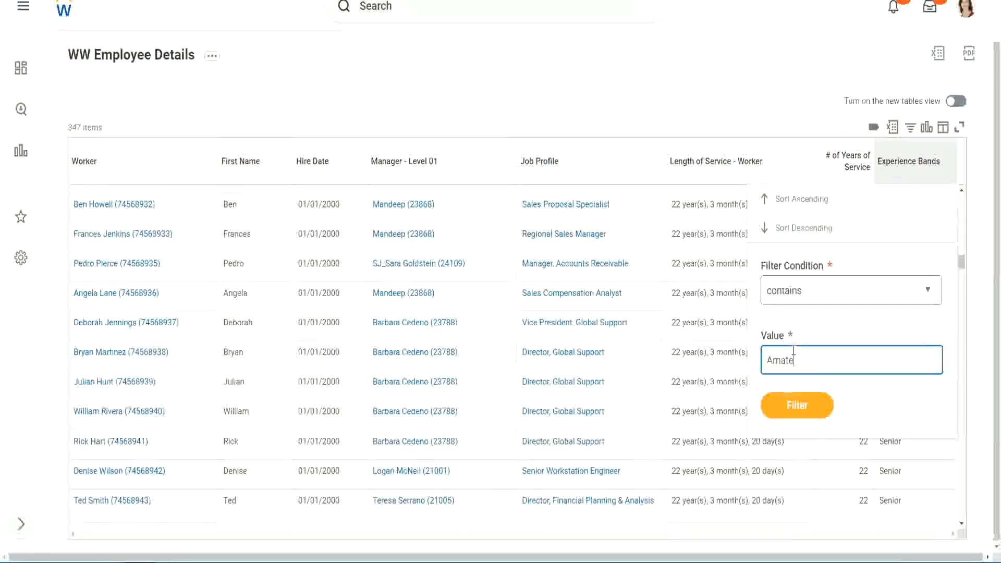
type("ur")
left_click(789, 410)
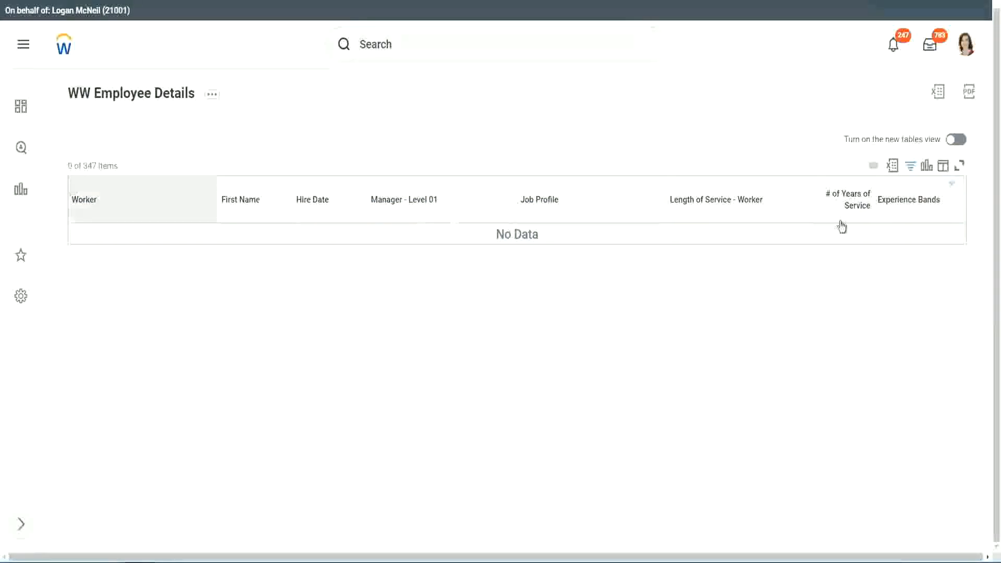
Step: Change the Experience Bands filter value to Legend and check the matching rows' years of service
left_click(905, 201)
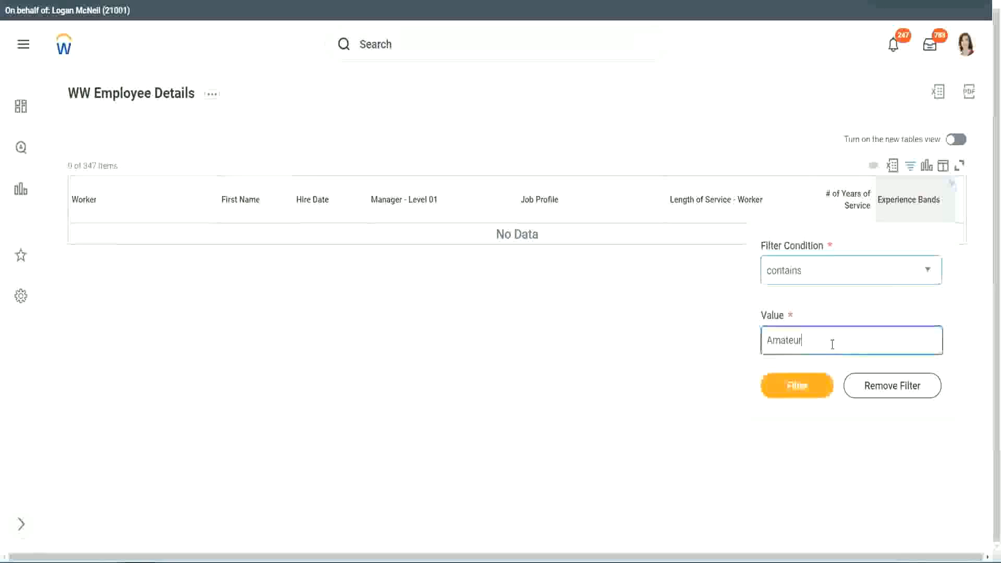
key("ctrl+a")
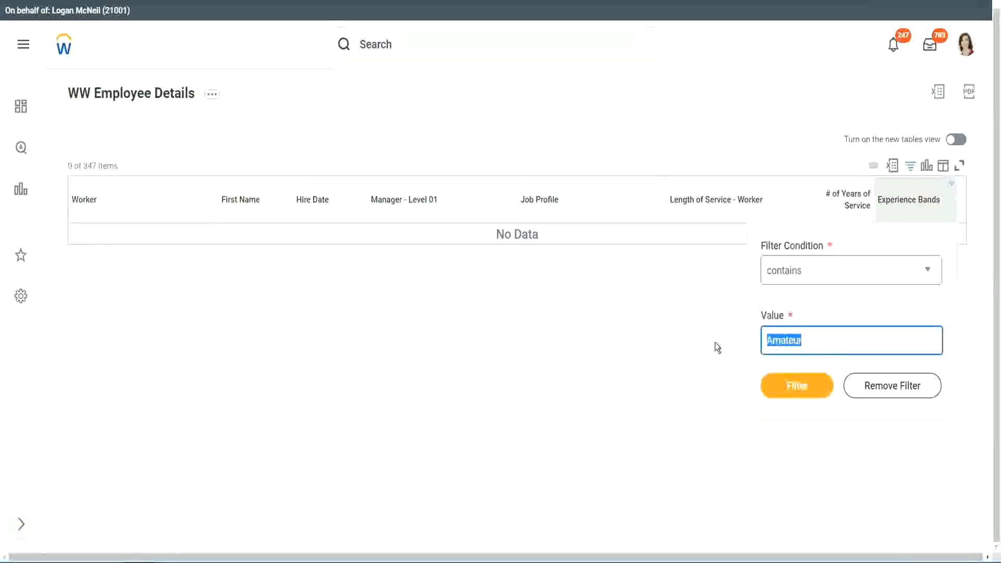
key("Return")
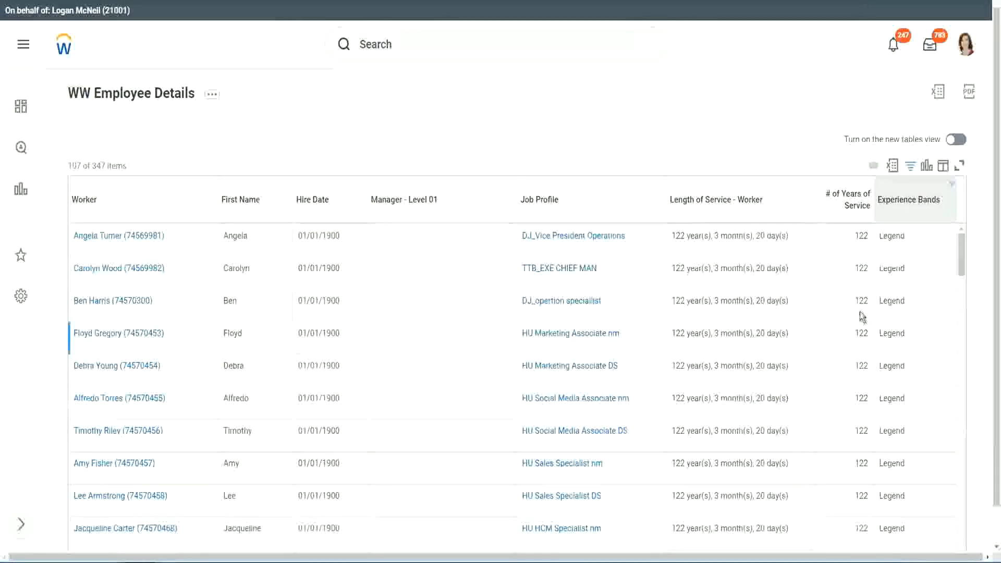
scroll(859, 312, "down", 15)
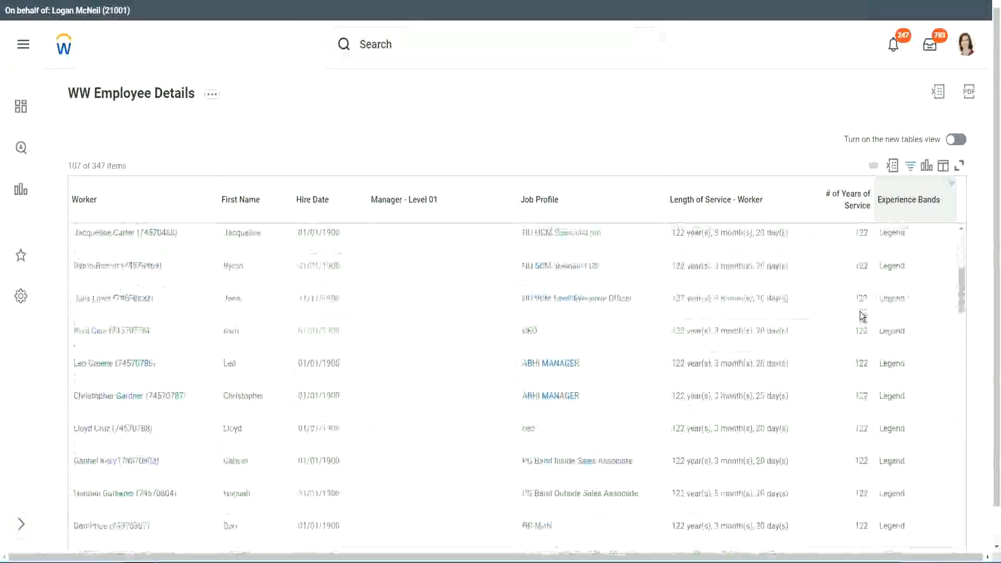
Step: Examine the hire dates, years of service and experience bands of the Legend rows through the end of the filtered list
scroll(859, 311, "down", 3)
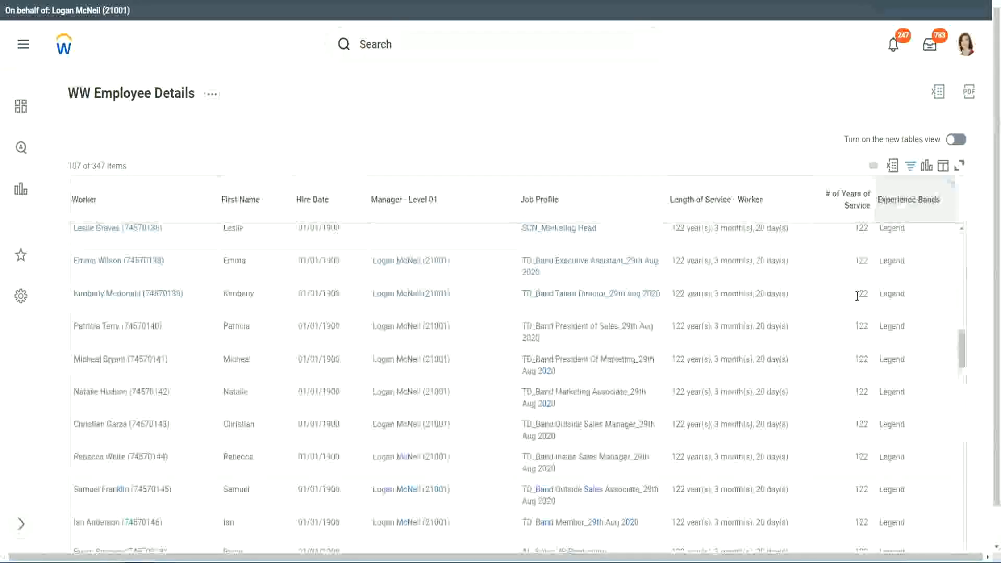
scroll(860, 297, "down", 10)
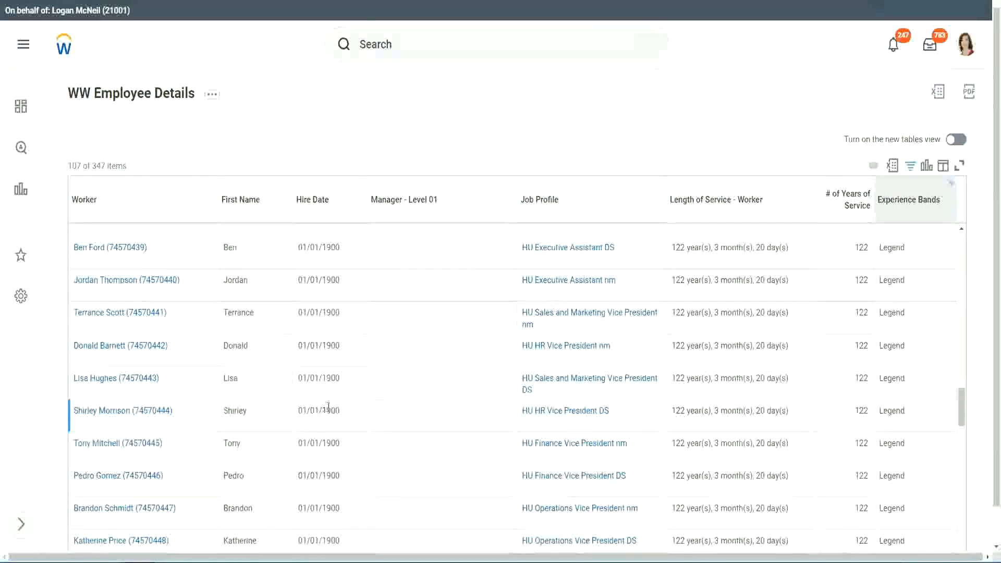
double_click(329, 411)
scroll(852, 392, "down", 5)
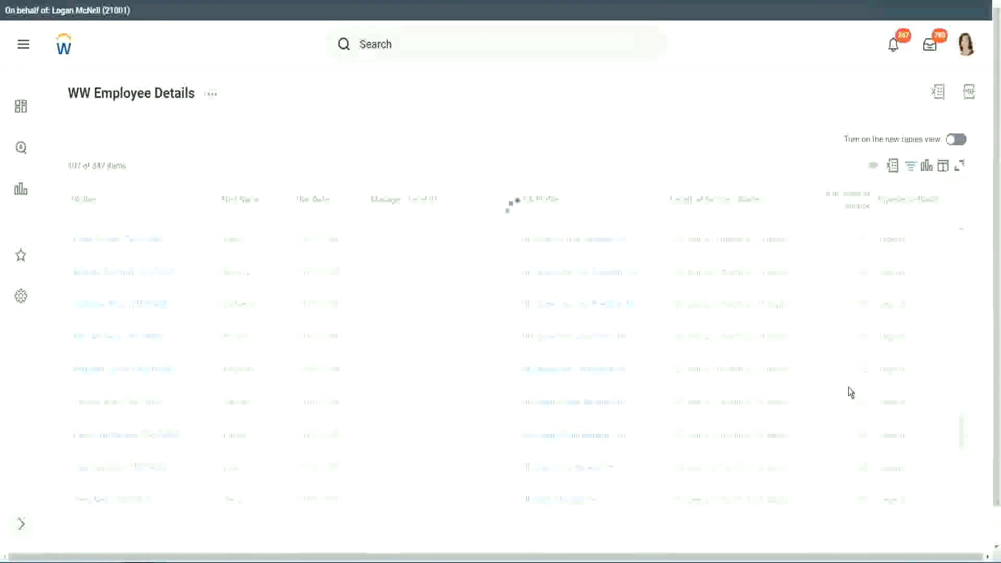
scroll(849, 392, "down", 5)
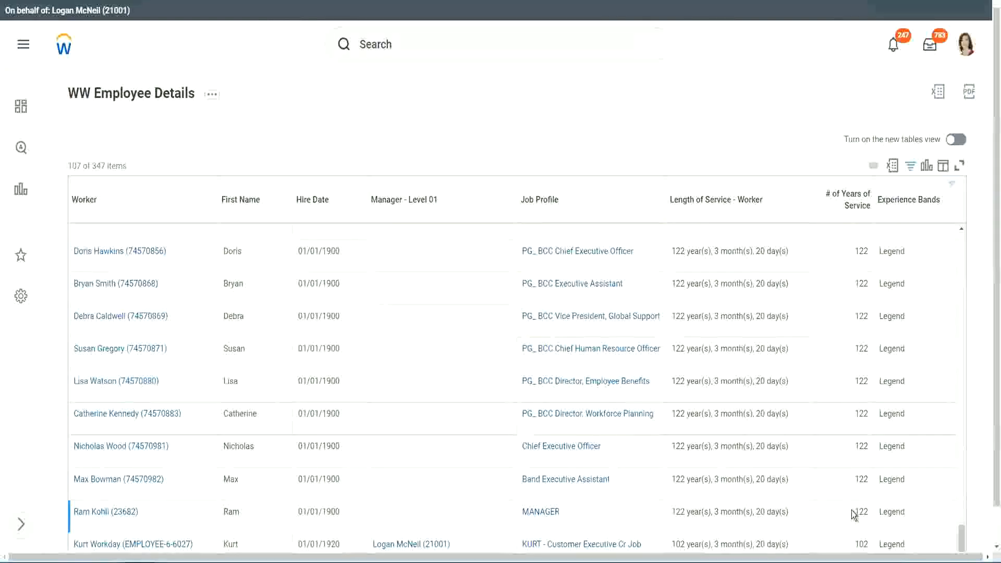
double_click(861, 544)
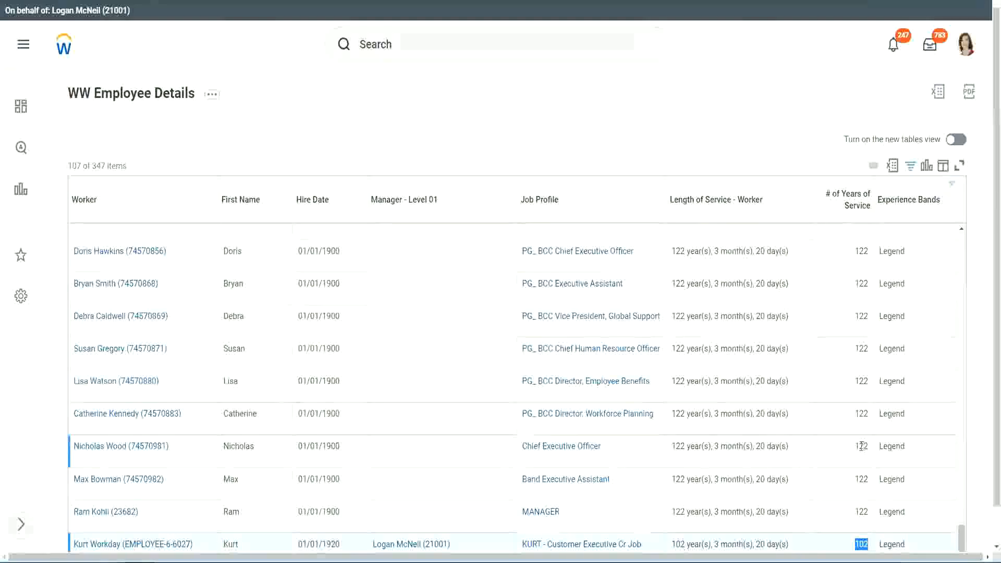
left_click_drag(859, 446, 869, 446)
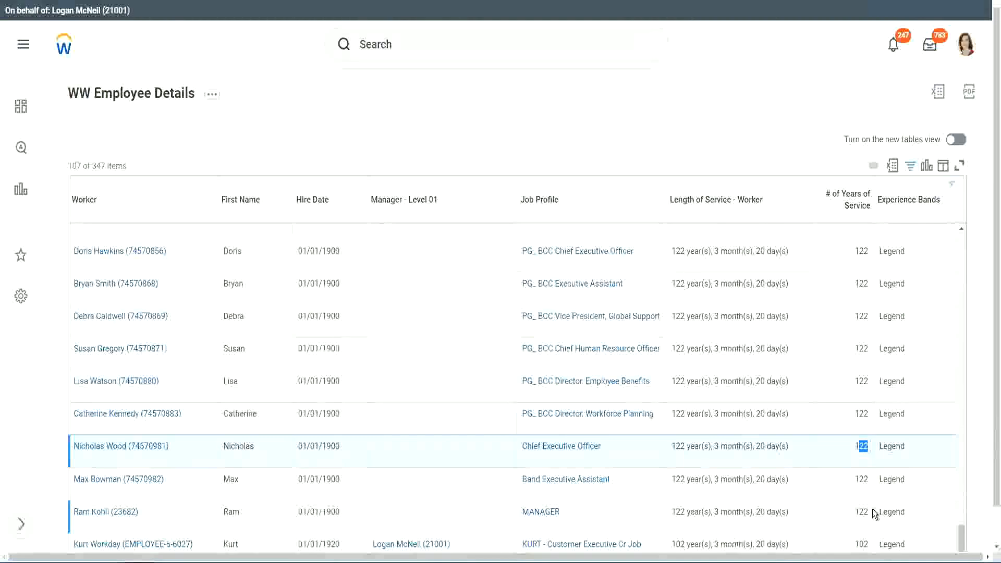
left_click(840, 415)
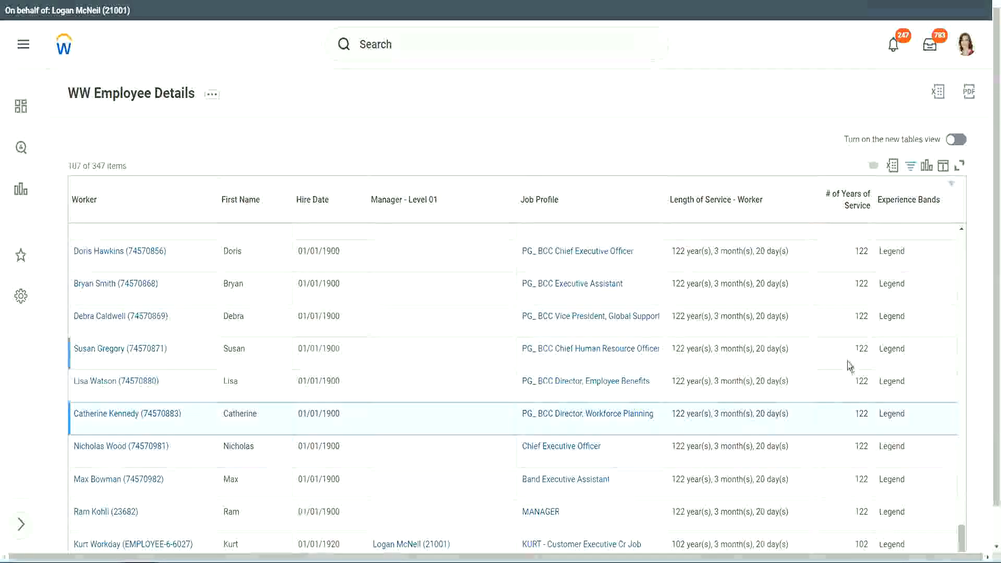
Step: Change the Experience Bands column filter value to Experienced, keeping the contains condition, and apply it
left_click(914, 205)
left_click(819, 399)
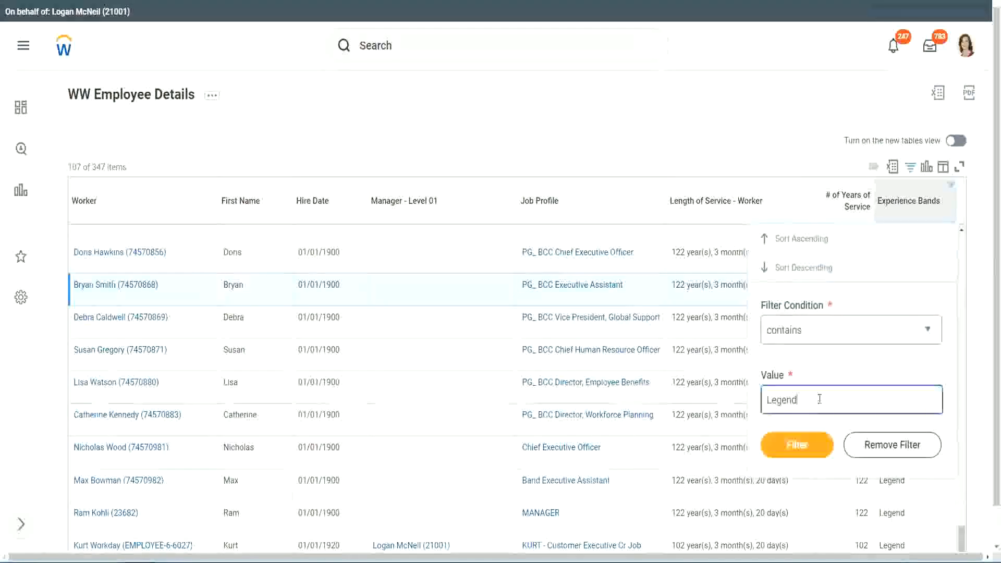
double_click(819, 399)
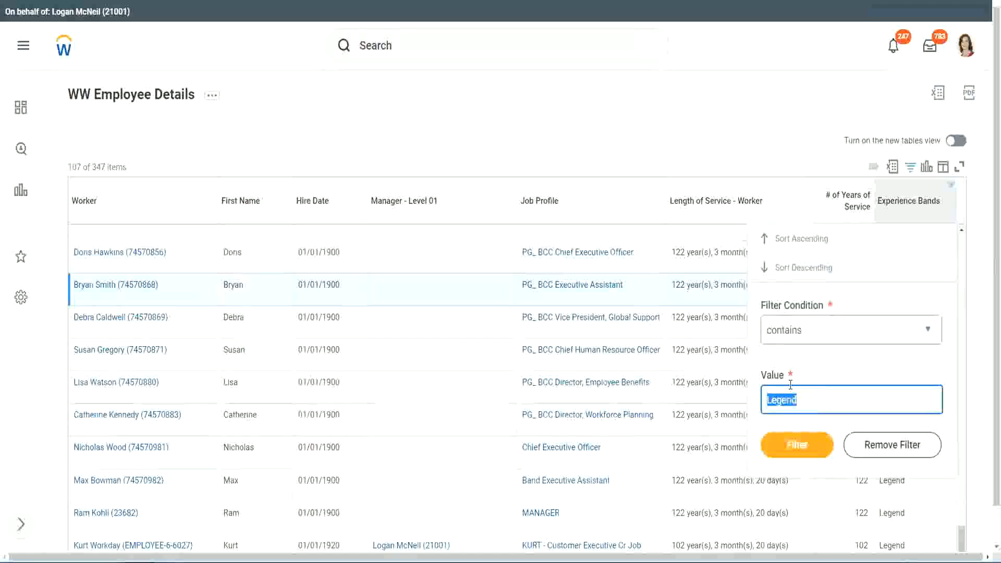
type("Ex")
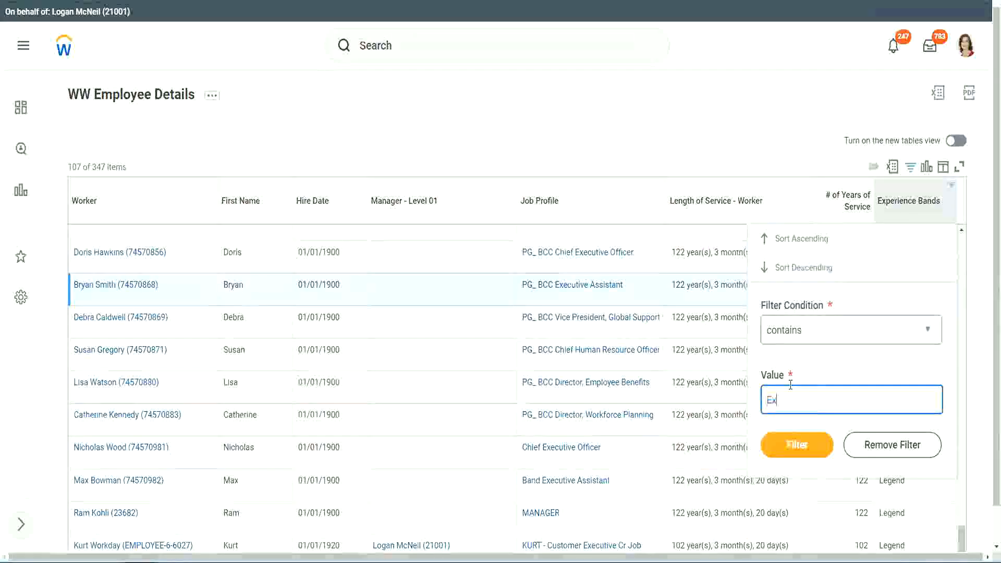
type("perienced")
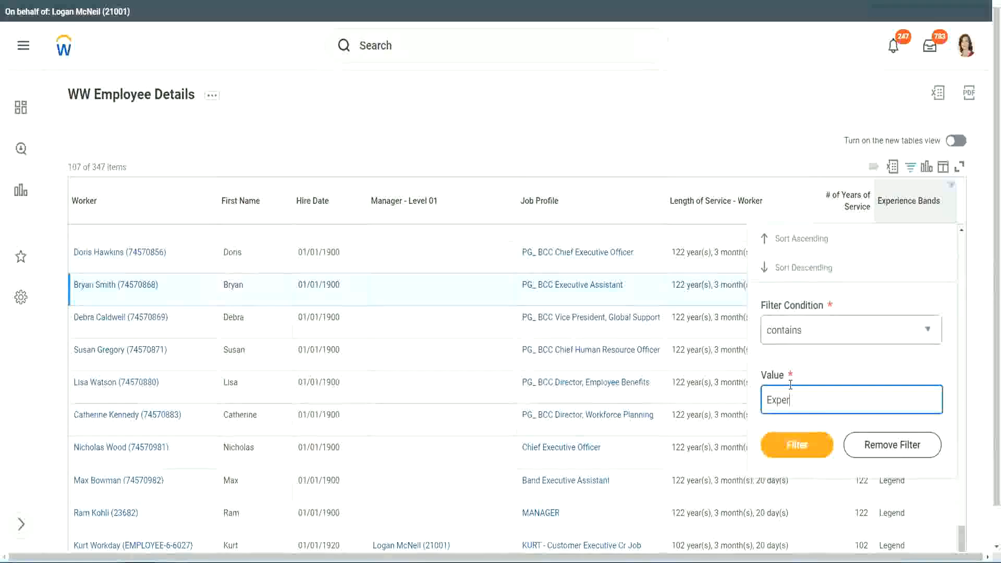
left_click(796, 451)
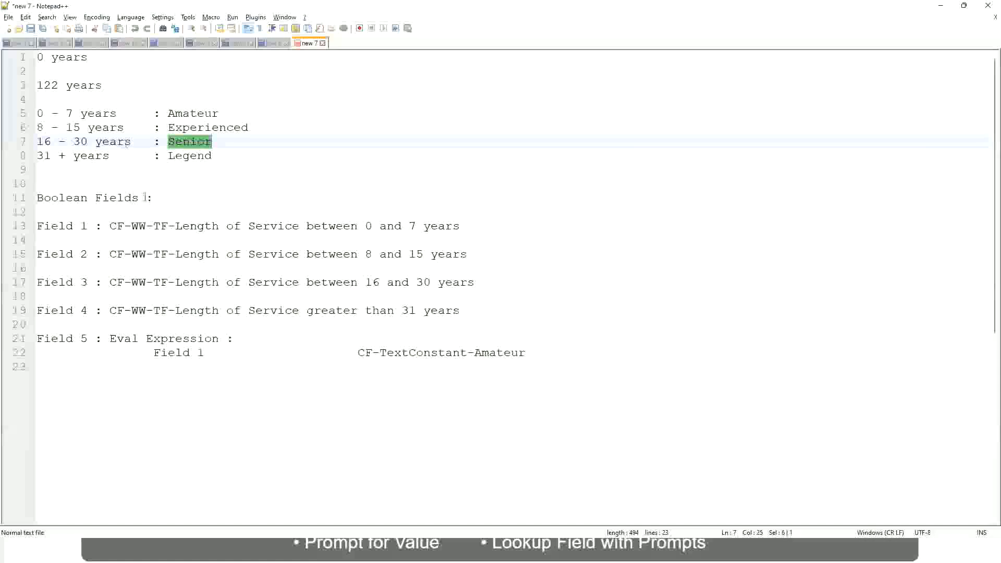
Step: Switch to the Notepad++ notes and review the 8 - 15 years rule for the Experienced band
left_click(69, 128)
left_click_drag(45, 128, 79, 128)
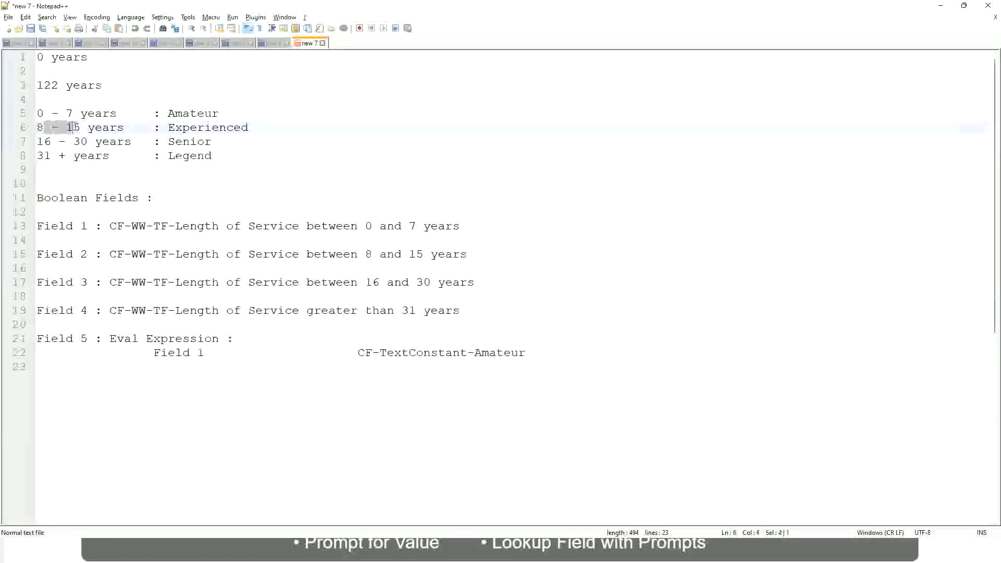
left_click(82, 128)
left_click(115, 129)
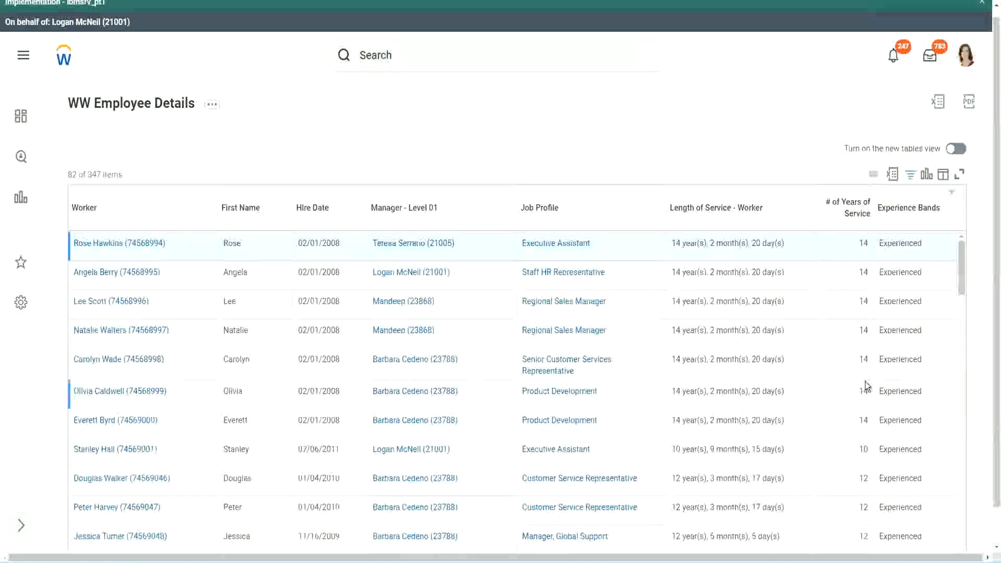
Step: Return to the Workday report output and compare years of service with the experience band across the Experienced rows
scroll(867, 386, "down", 5)
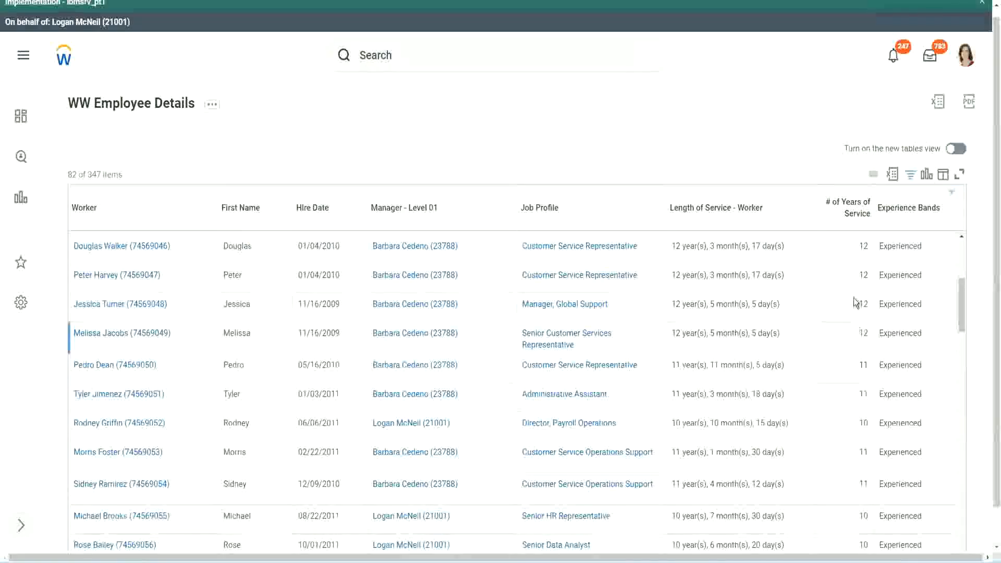
double_click(866, 276)
double_click(900, 276)
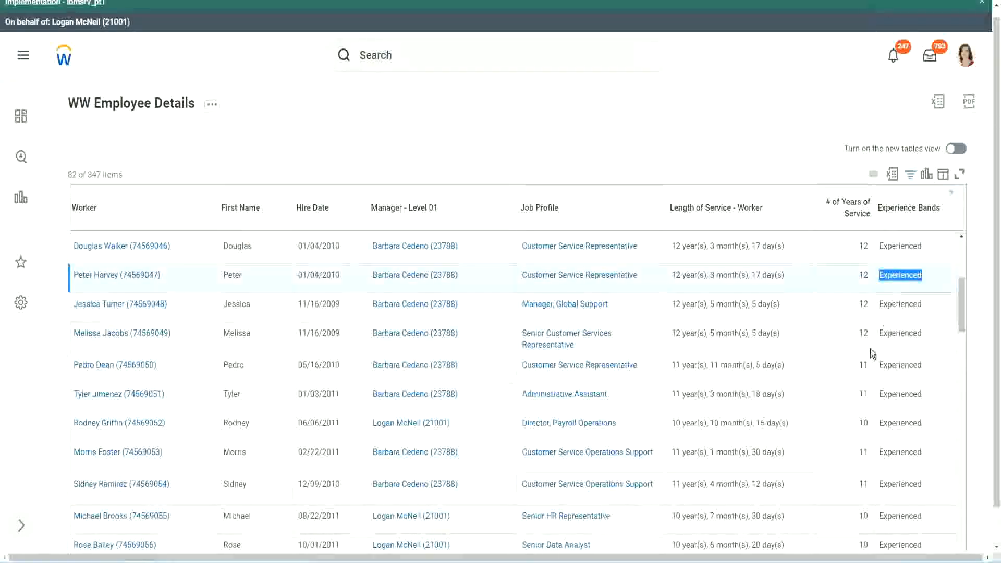
scroll(866, 362, "down", 2)
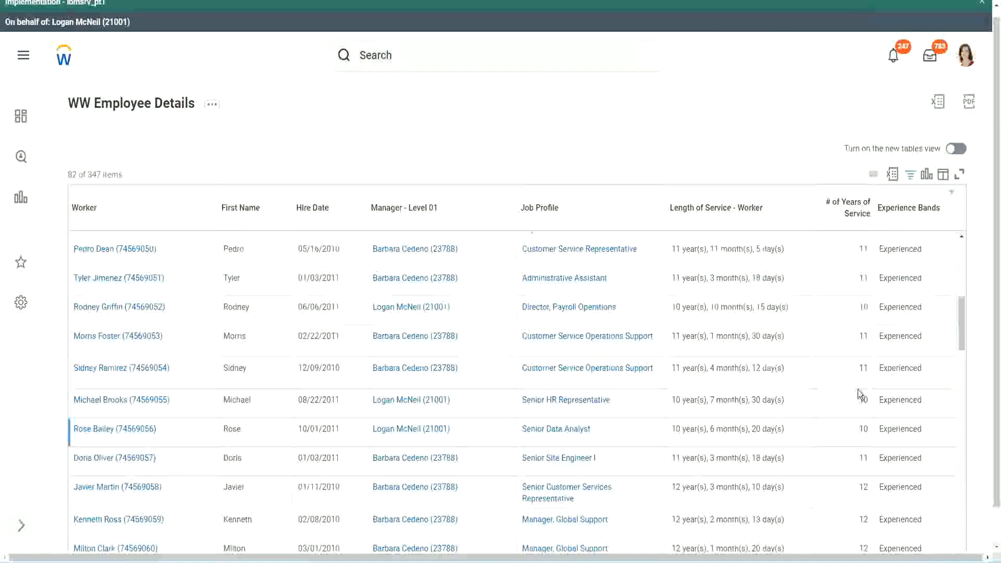
left_click(863, 373)
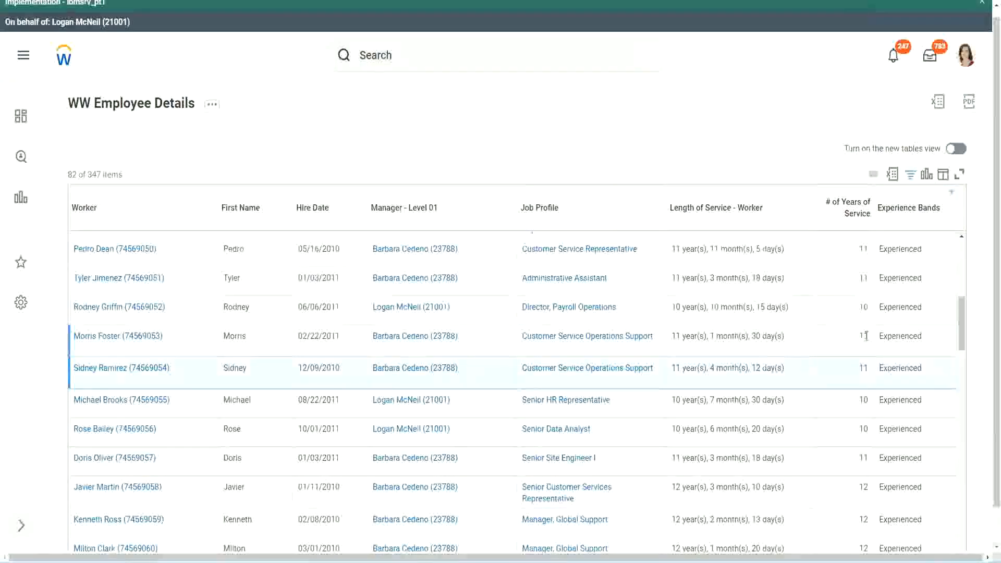
left_click(913, 333)
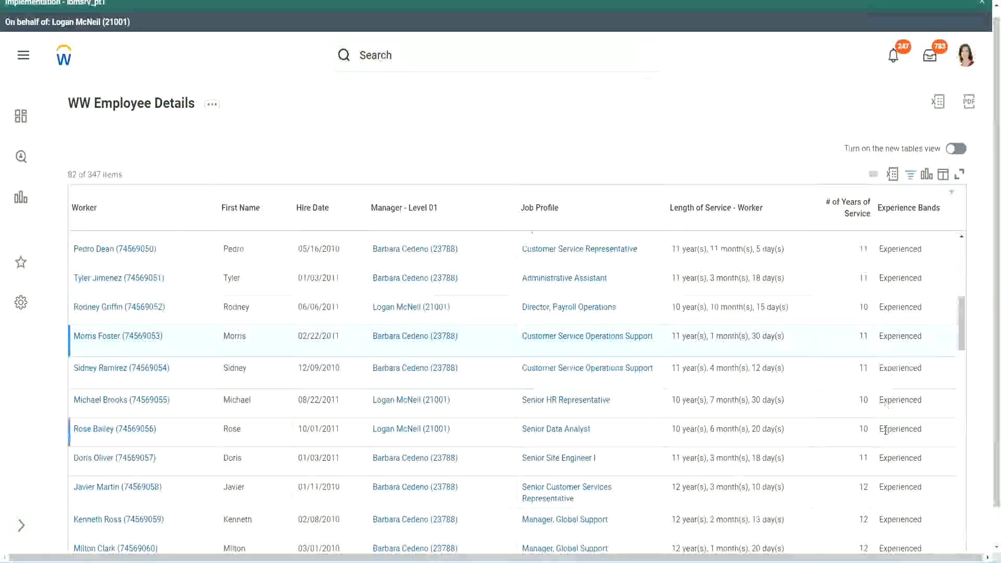
scroll(885, 430, "down", 8)
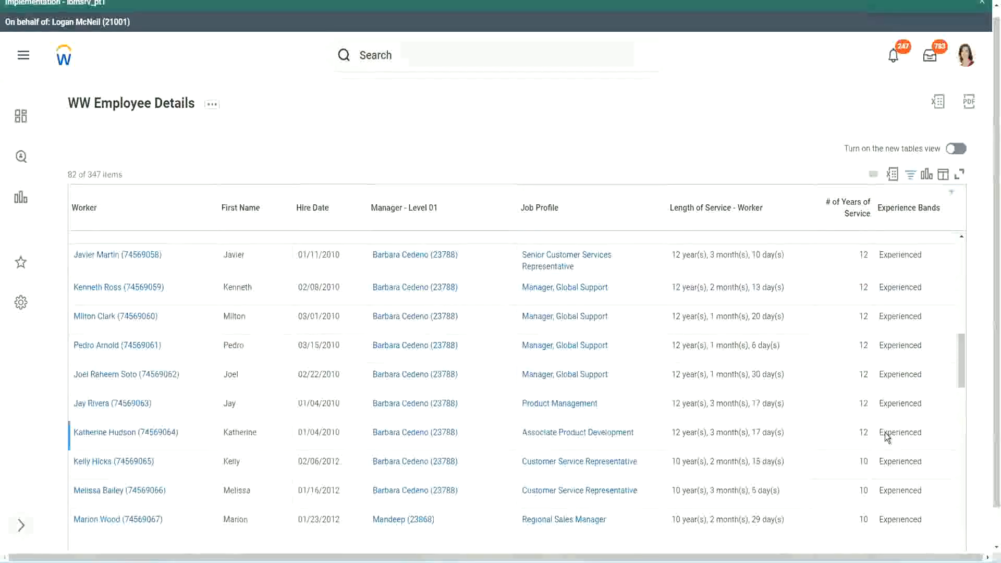